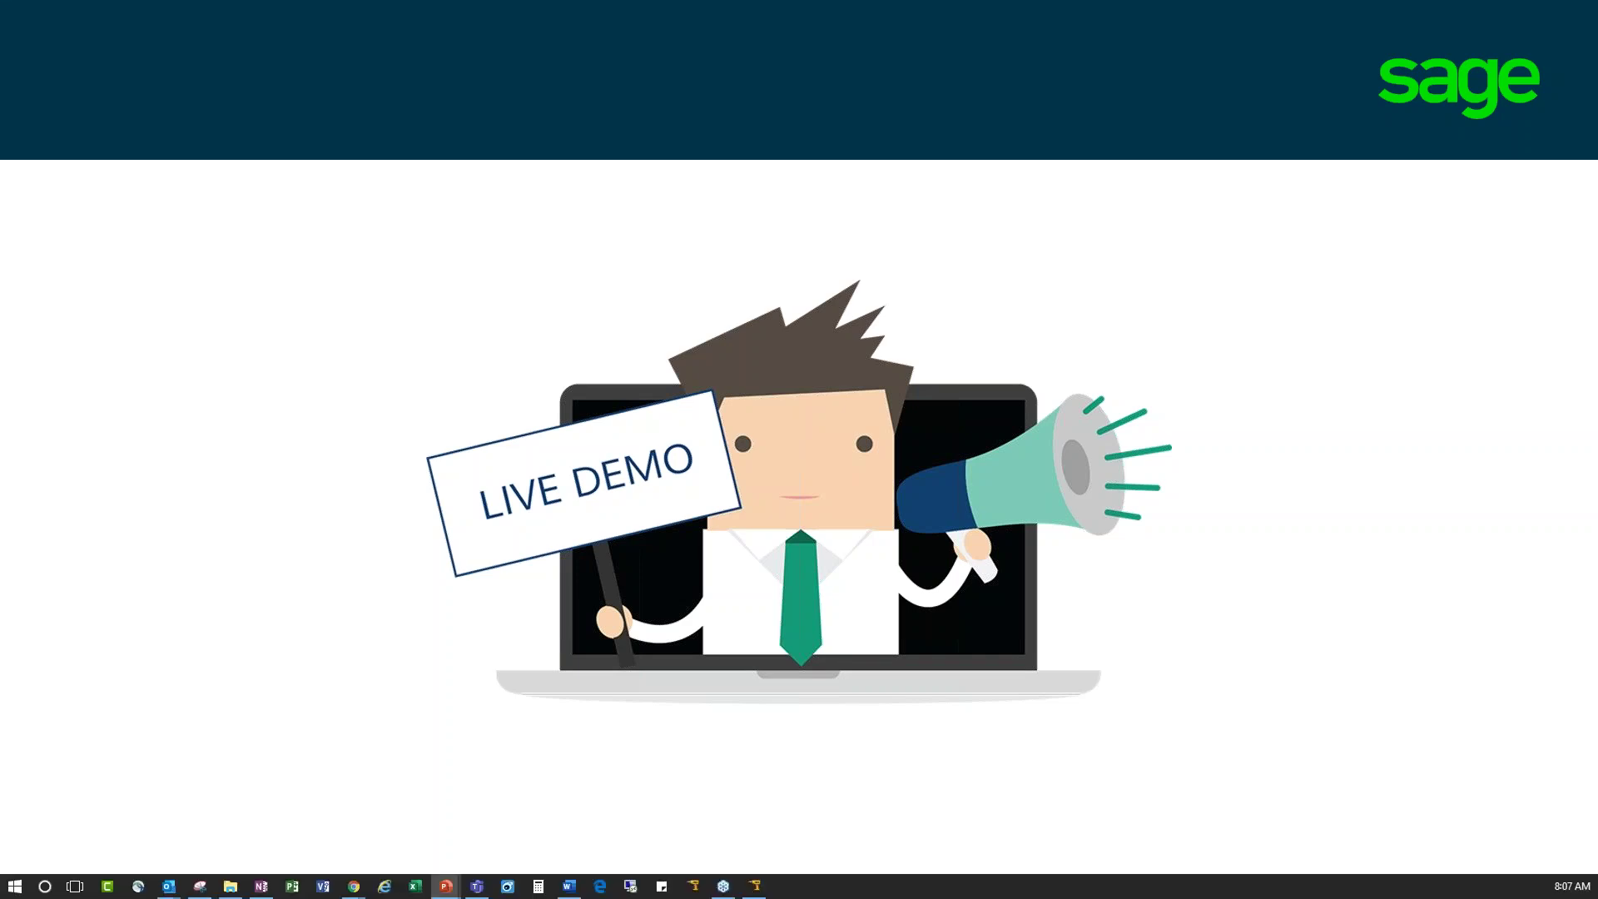
Switch from the PowerPoint slideshow to ToolWatch Enterprise and bring up the Tools Dashboard
{"action": "key", "text": "alt+Tab"}
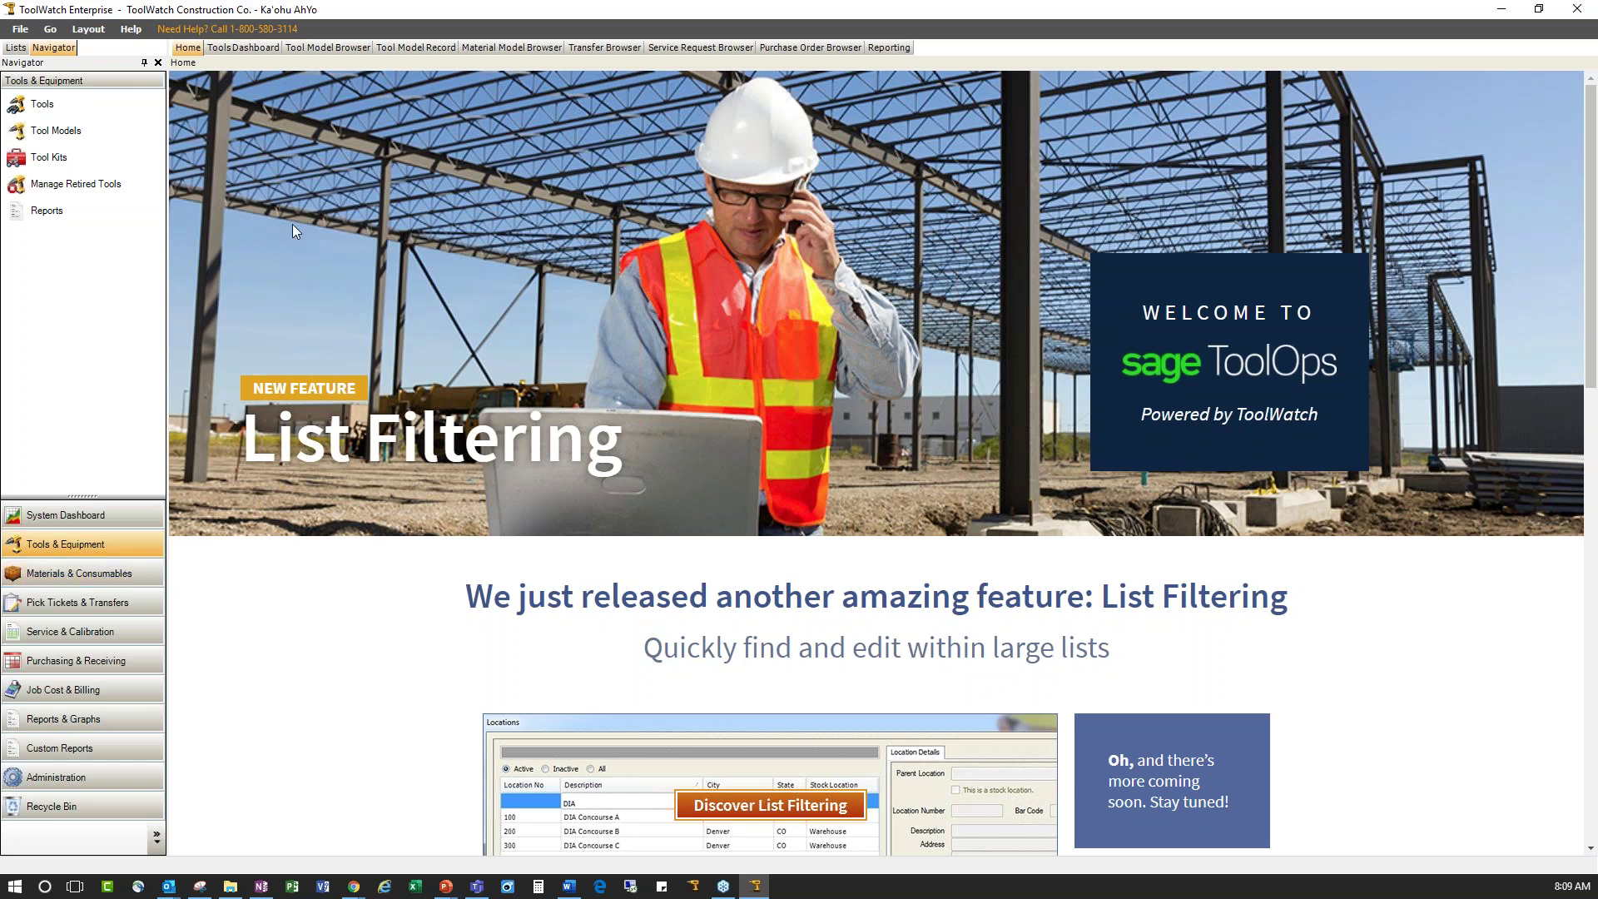
{"action": "left_click", "coordinate": [257, 48]}
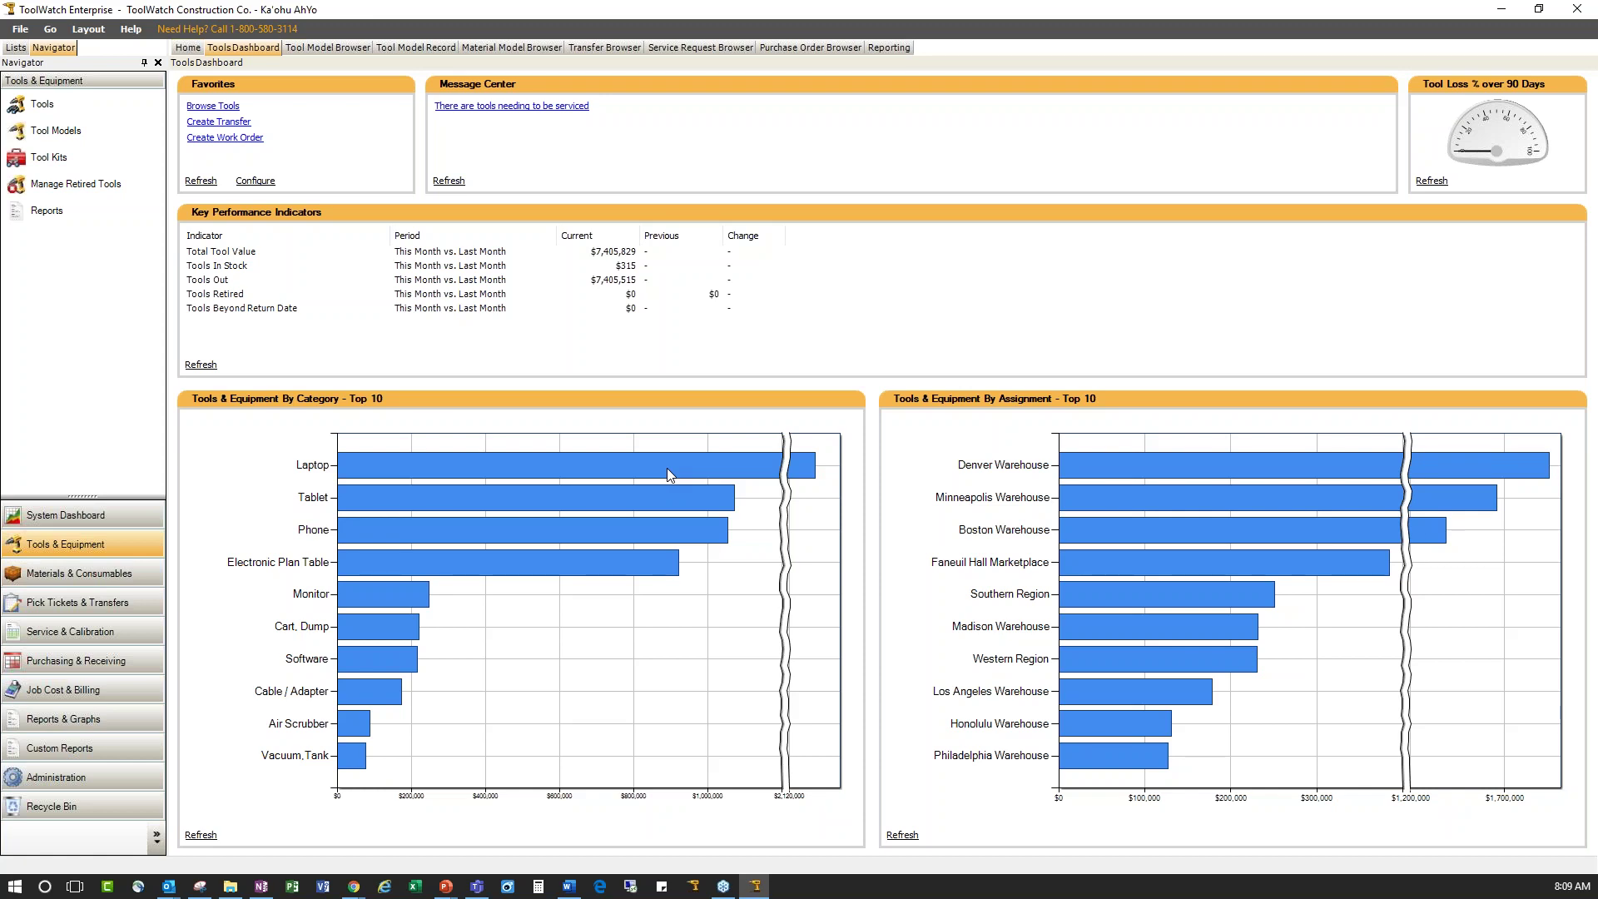
Open the Air Scrubber, Large model record 397 from the Tool Model Browser
{"action": "left_click", "coordinate": [328, 48]}
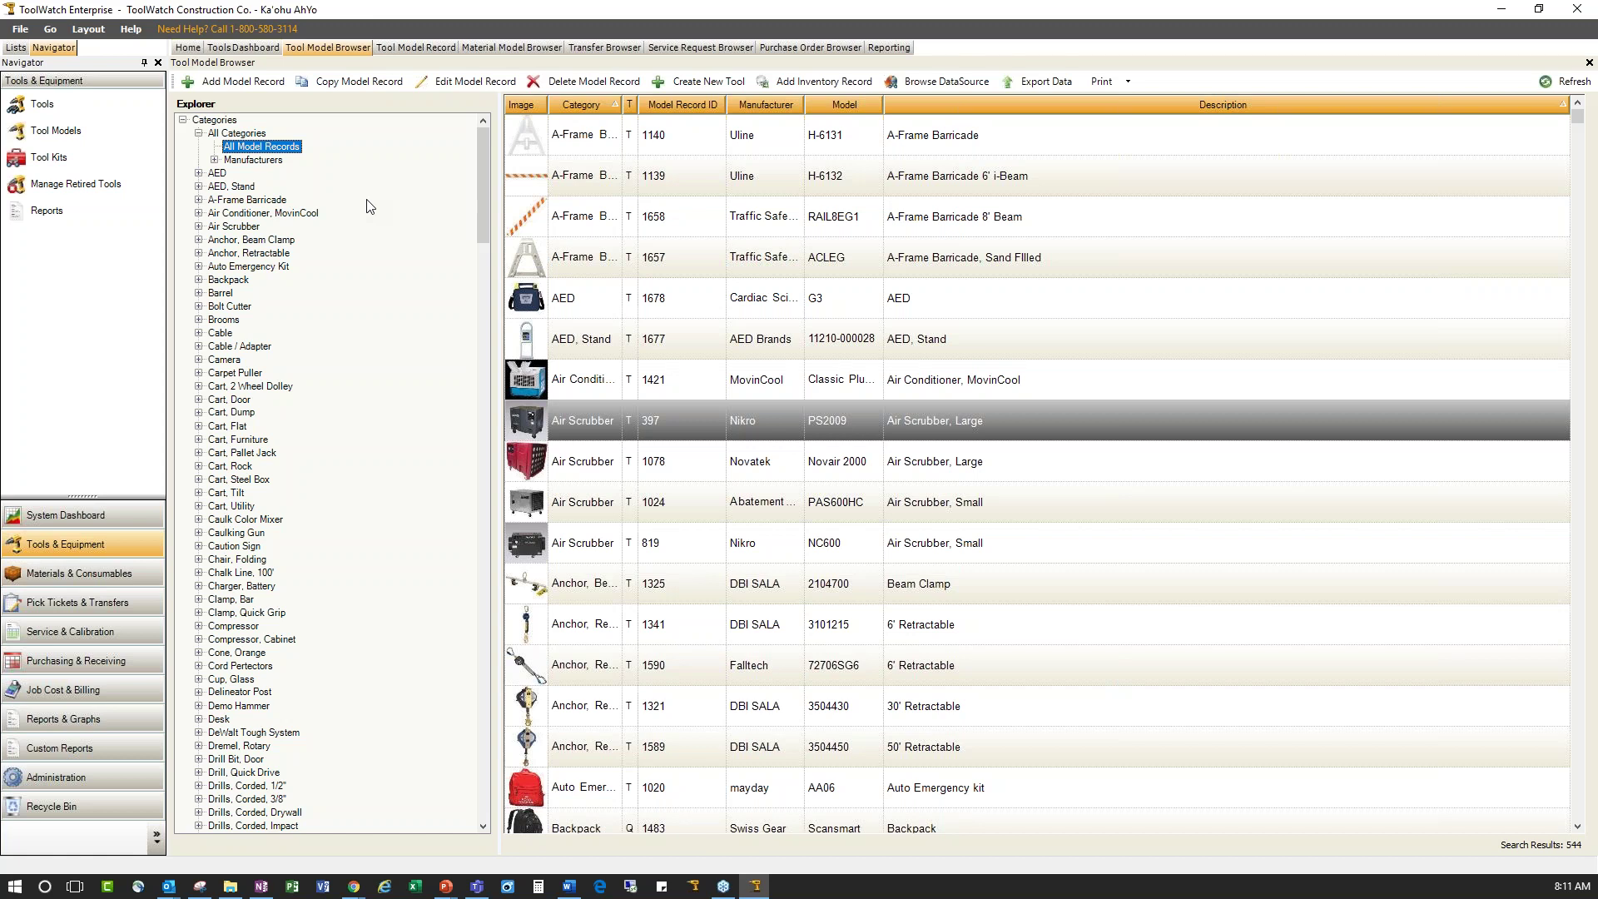
{"action": "double_click", "coordinate": [593, 420]}
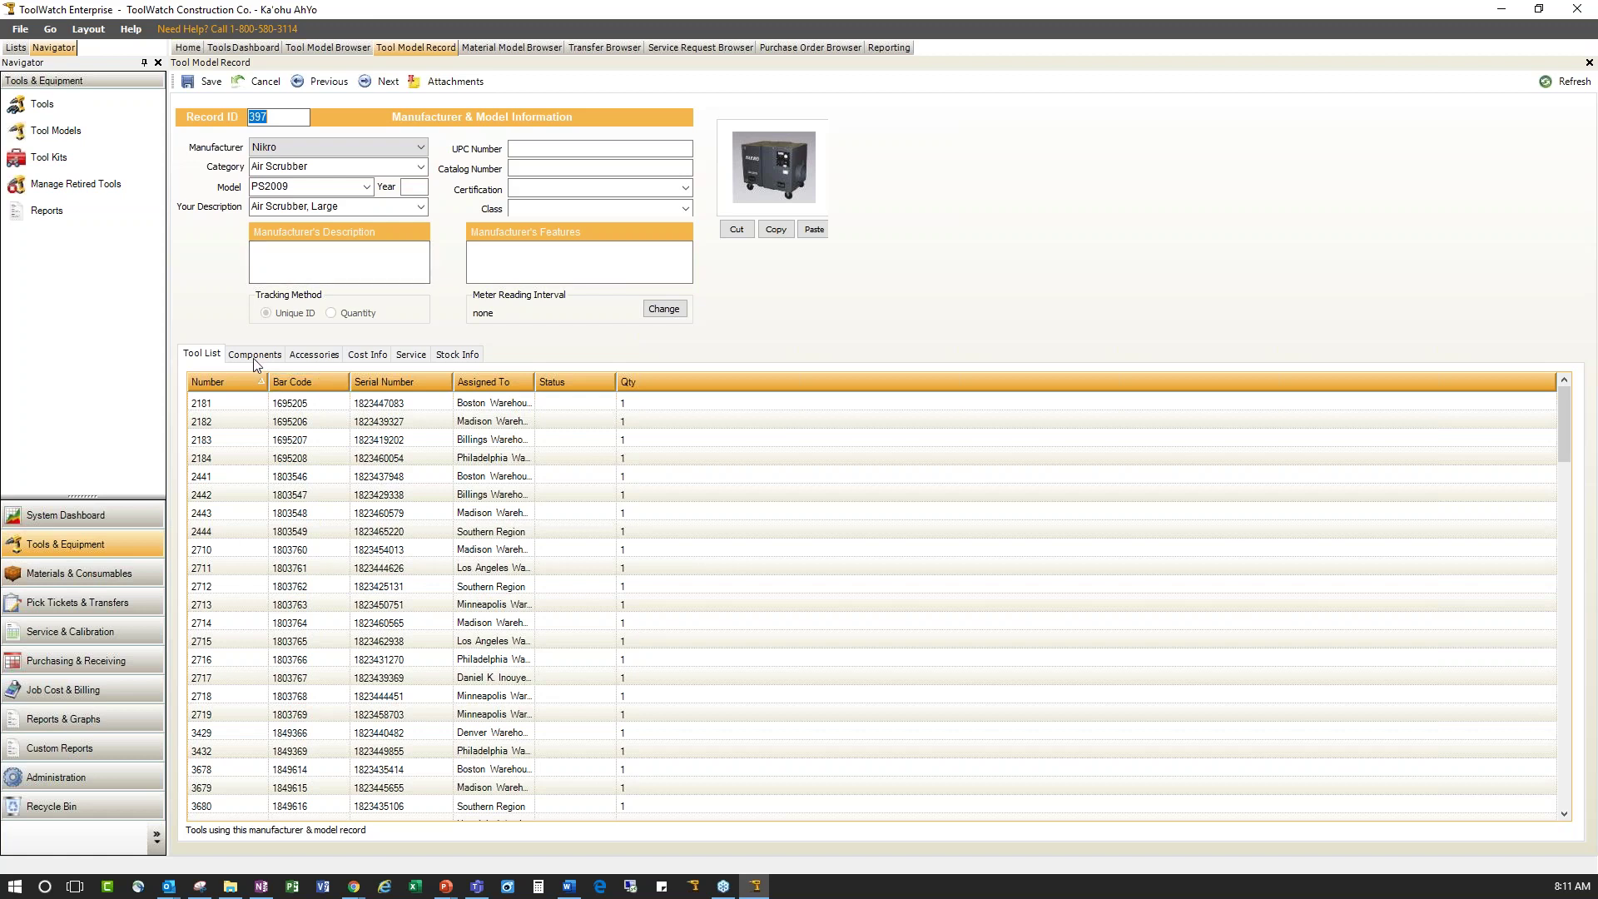
Review the Air Scrubber's Accessories, Cost Info, Service and Tool List tabs, then go to Tool Kits
{"action": "left_click", "coordinate": [313, 358]}
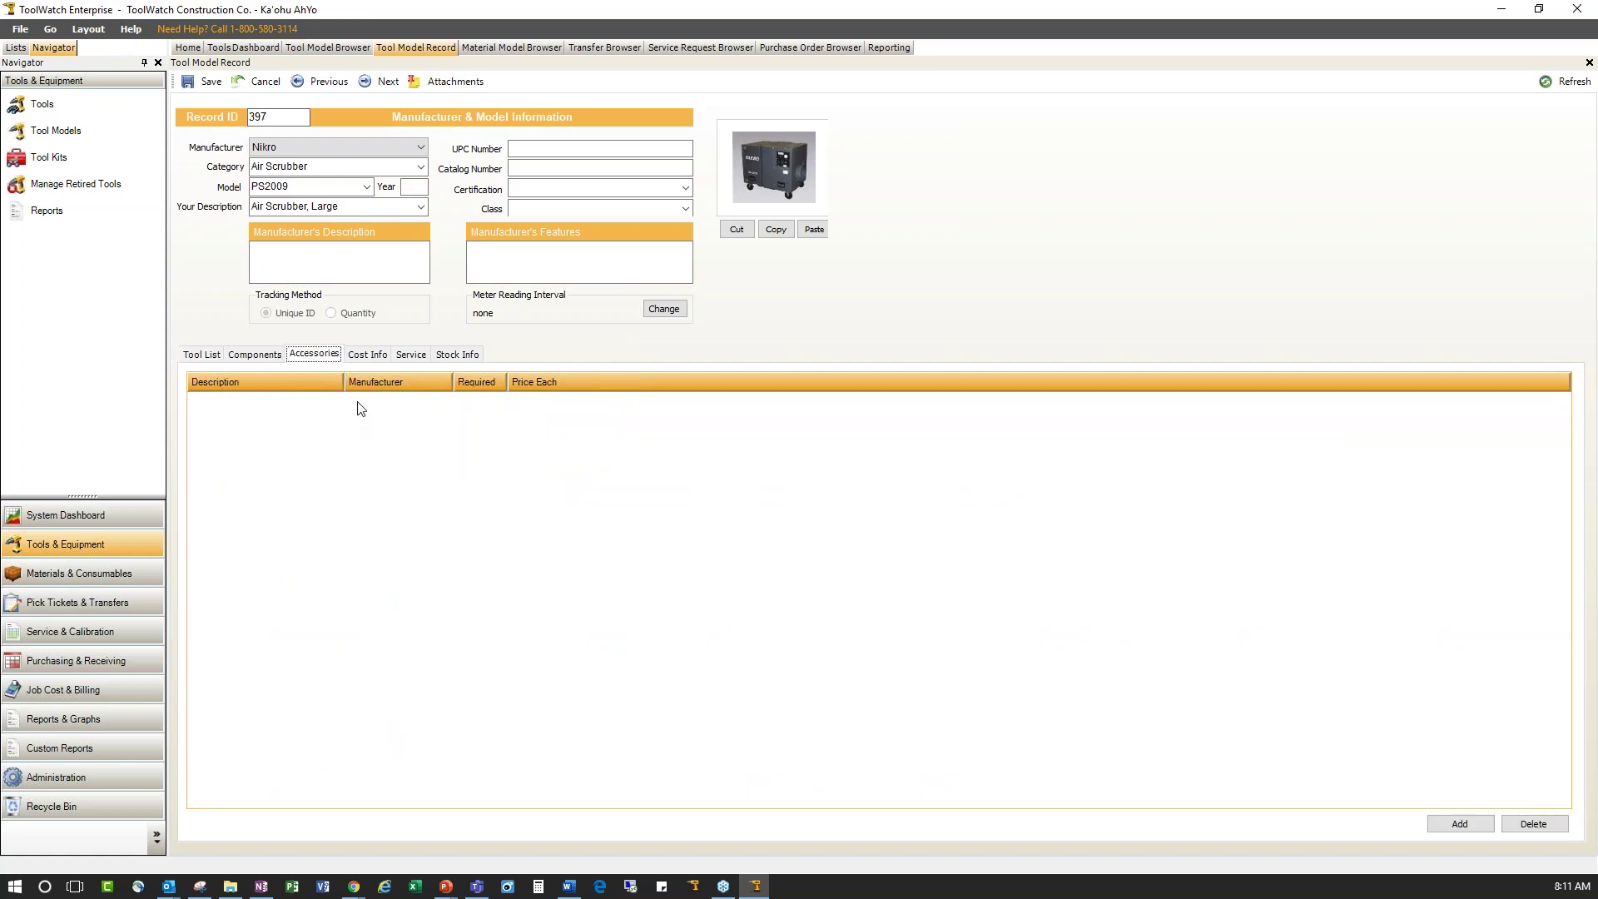
{"action": "left_click", "coordinate": [367, 356]}
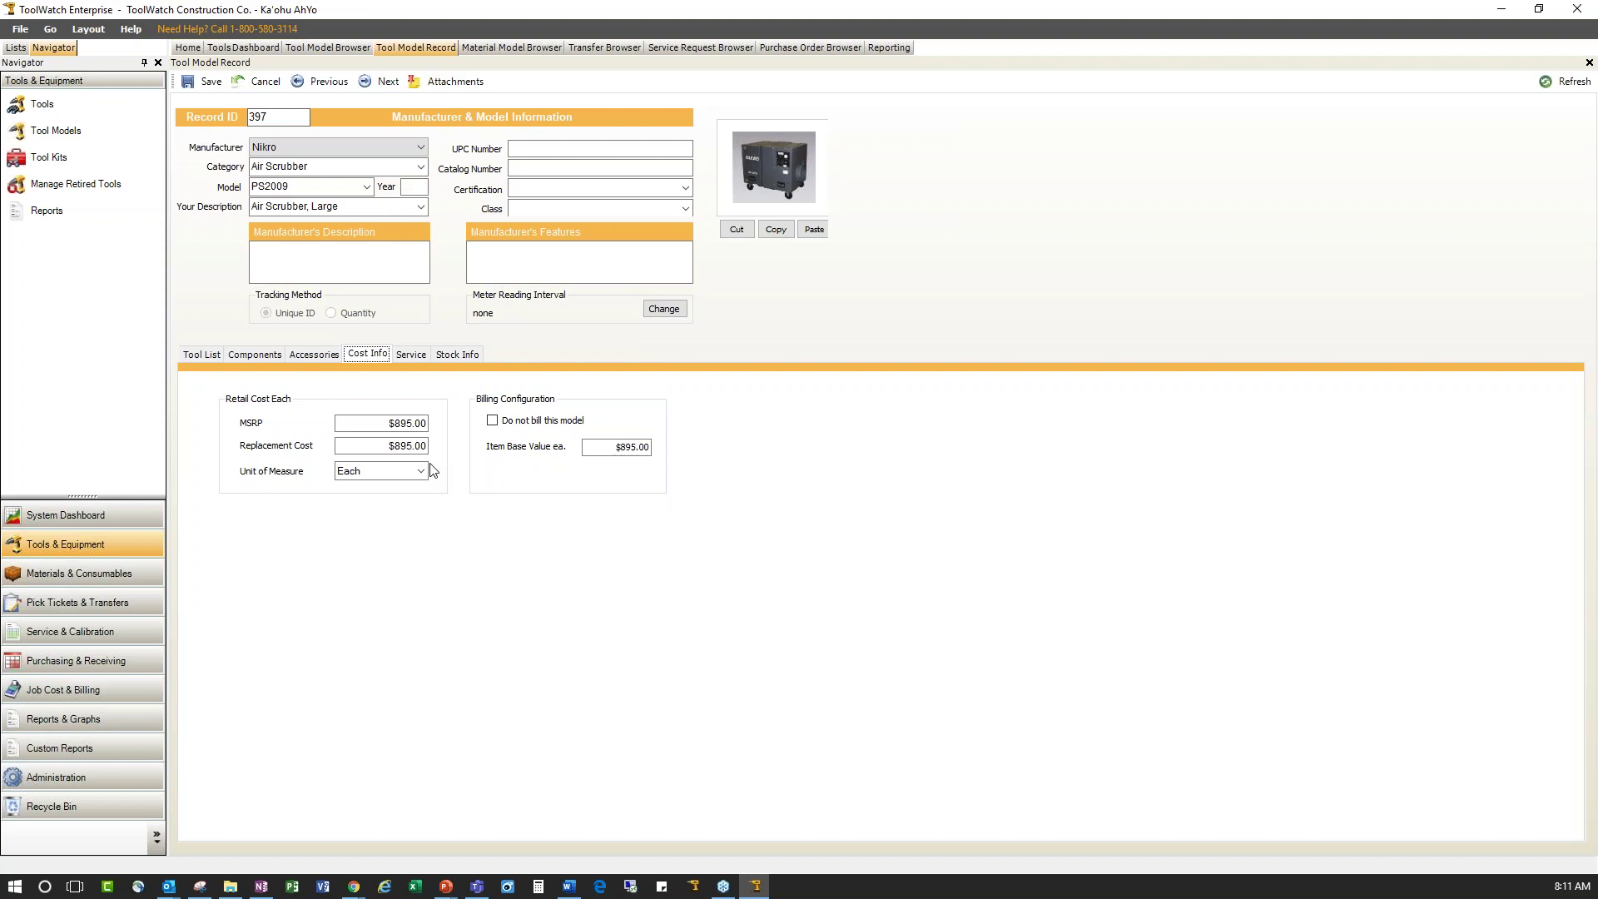
{"action": "left_click", "coordinate": [411, 354]}
{"action": "left_click", "coordinate": [215, 354]}
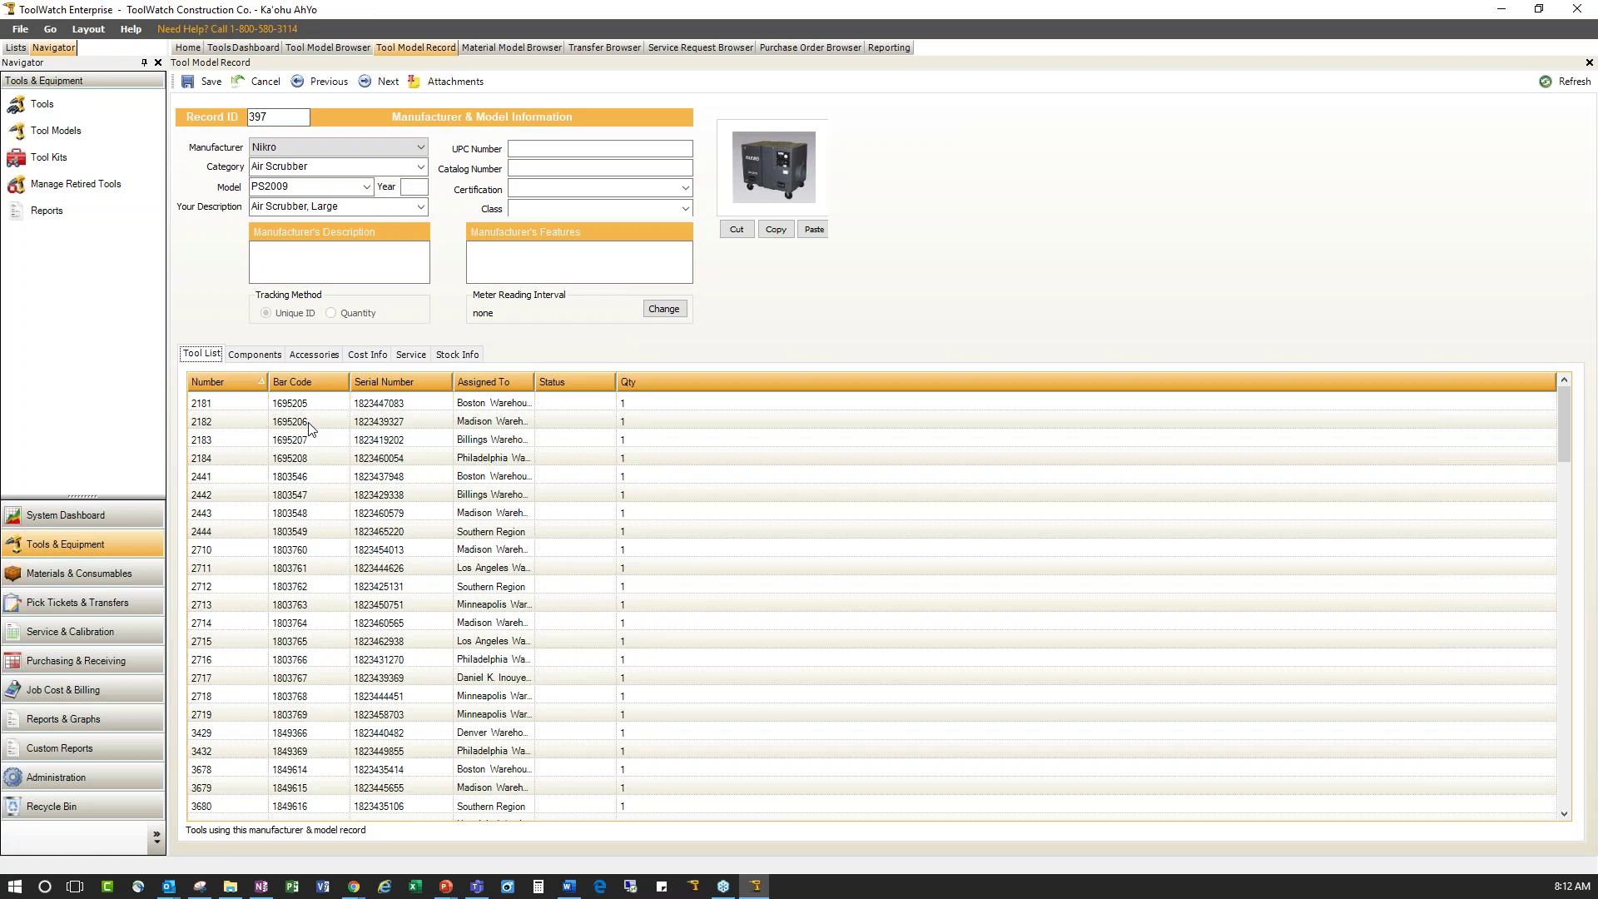
{"action": "left_click", "coordinate": [120, 164]}
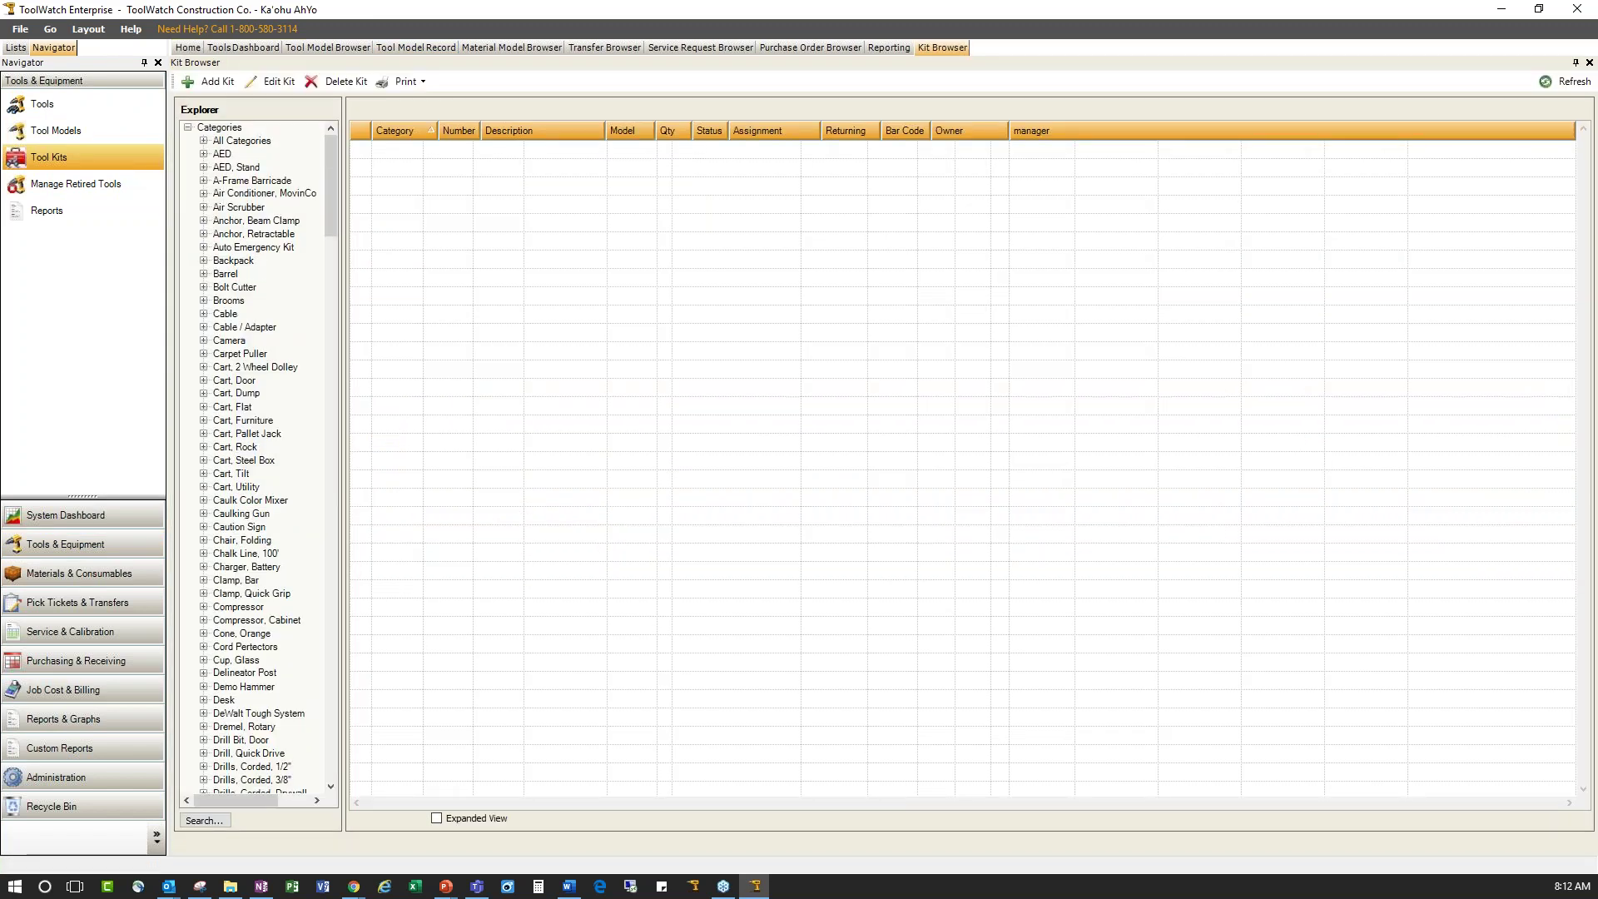
Browse kits under All Categories, Employees and AED, then start new kit 1007
{"action": "left_click", "coordinate": [241, 141]}
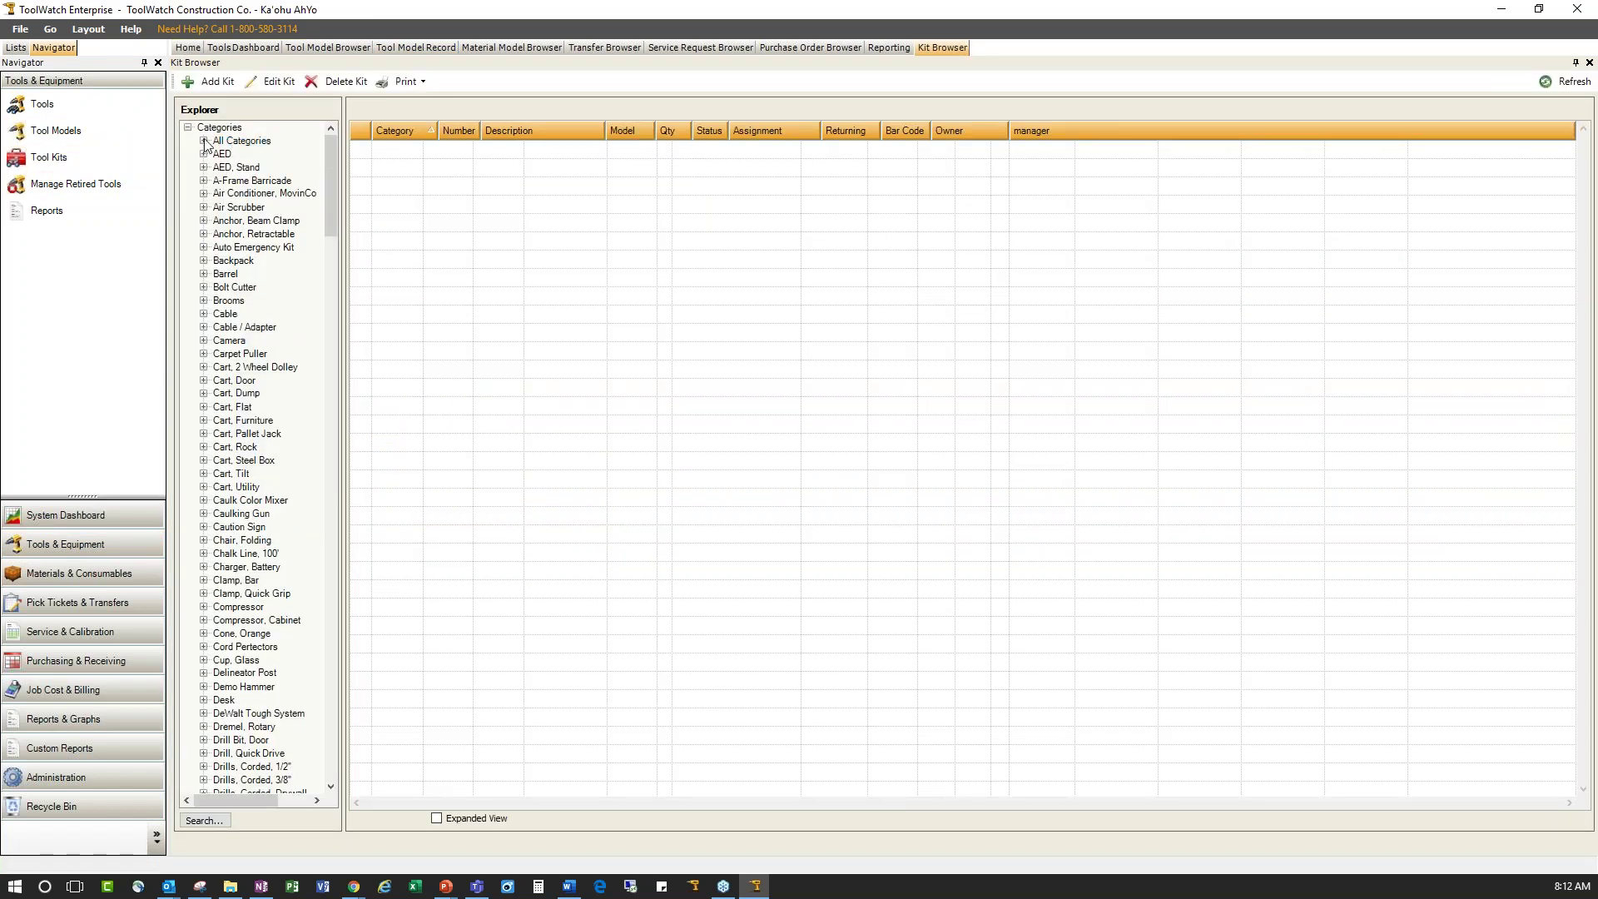
{"action": "left_click", "coordinate": [203, 141]}
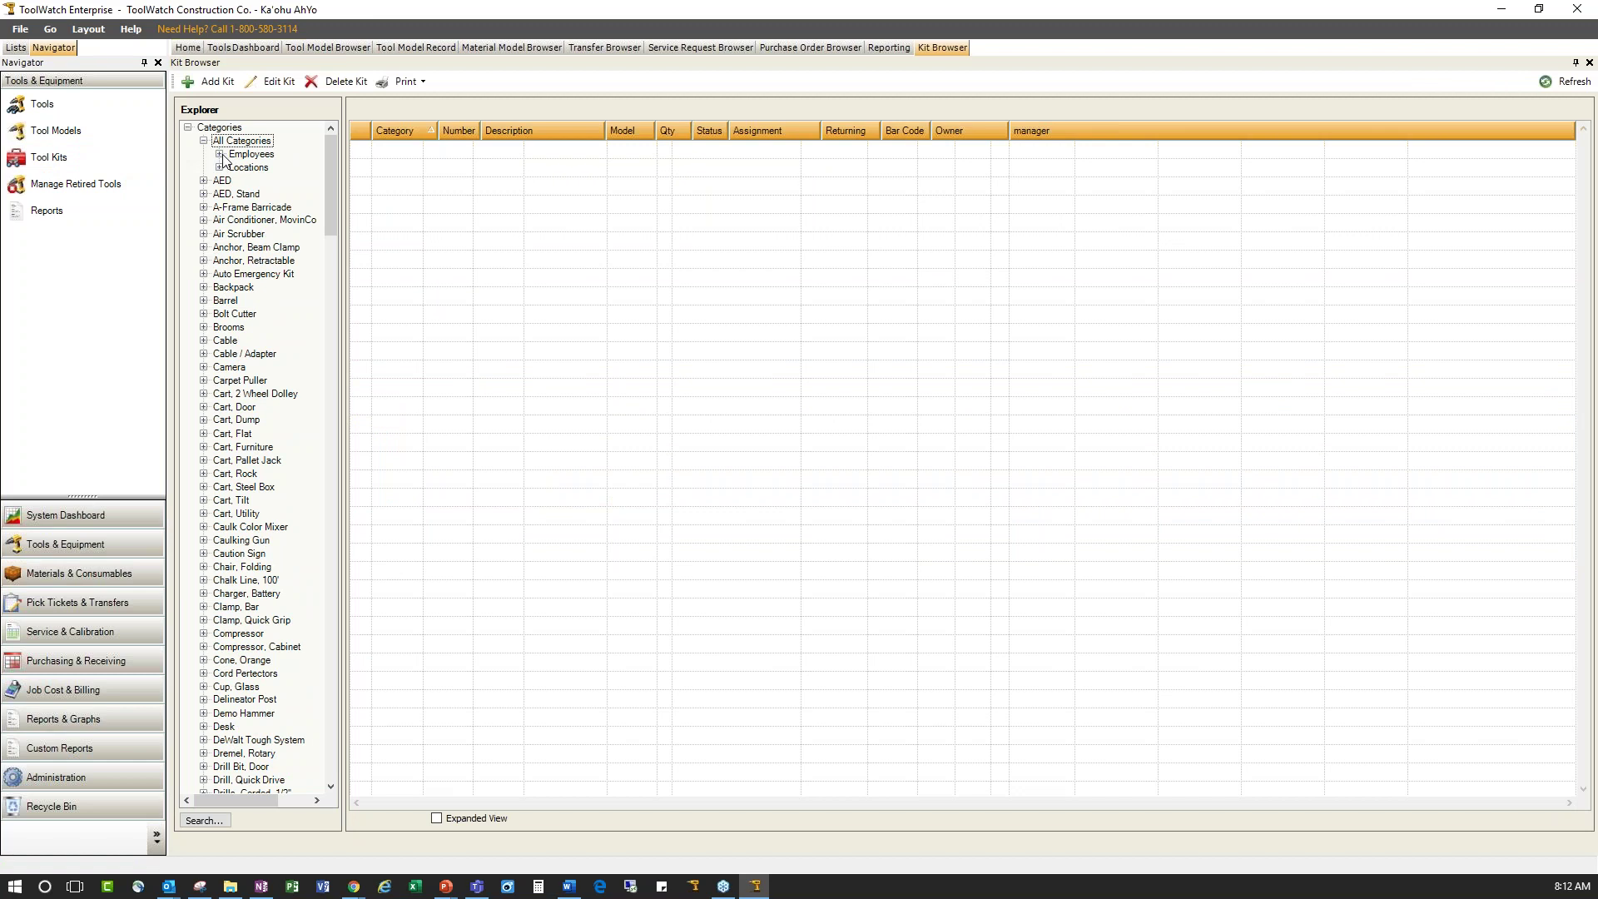
{"action": "left_click", "coordinate": [218, 154]}
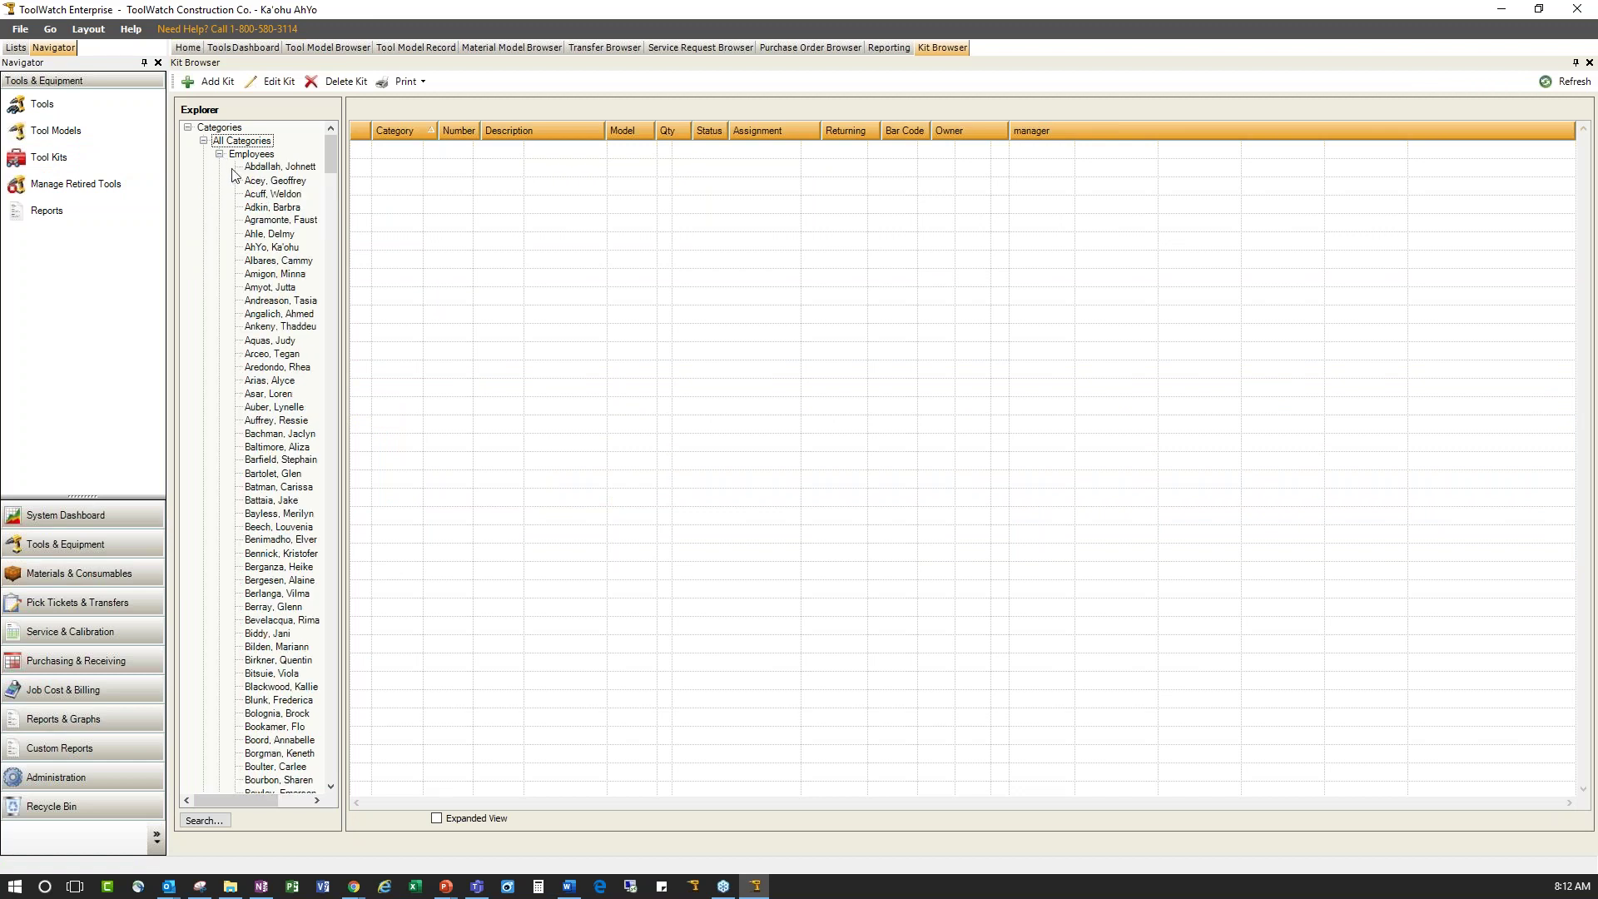
{"action": "left_click", "coordinate": [219, 154]}
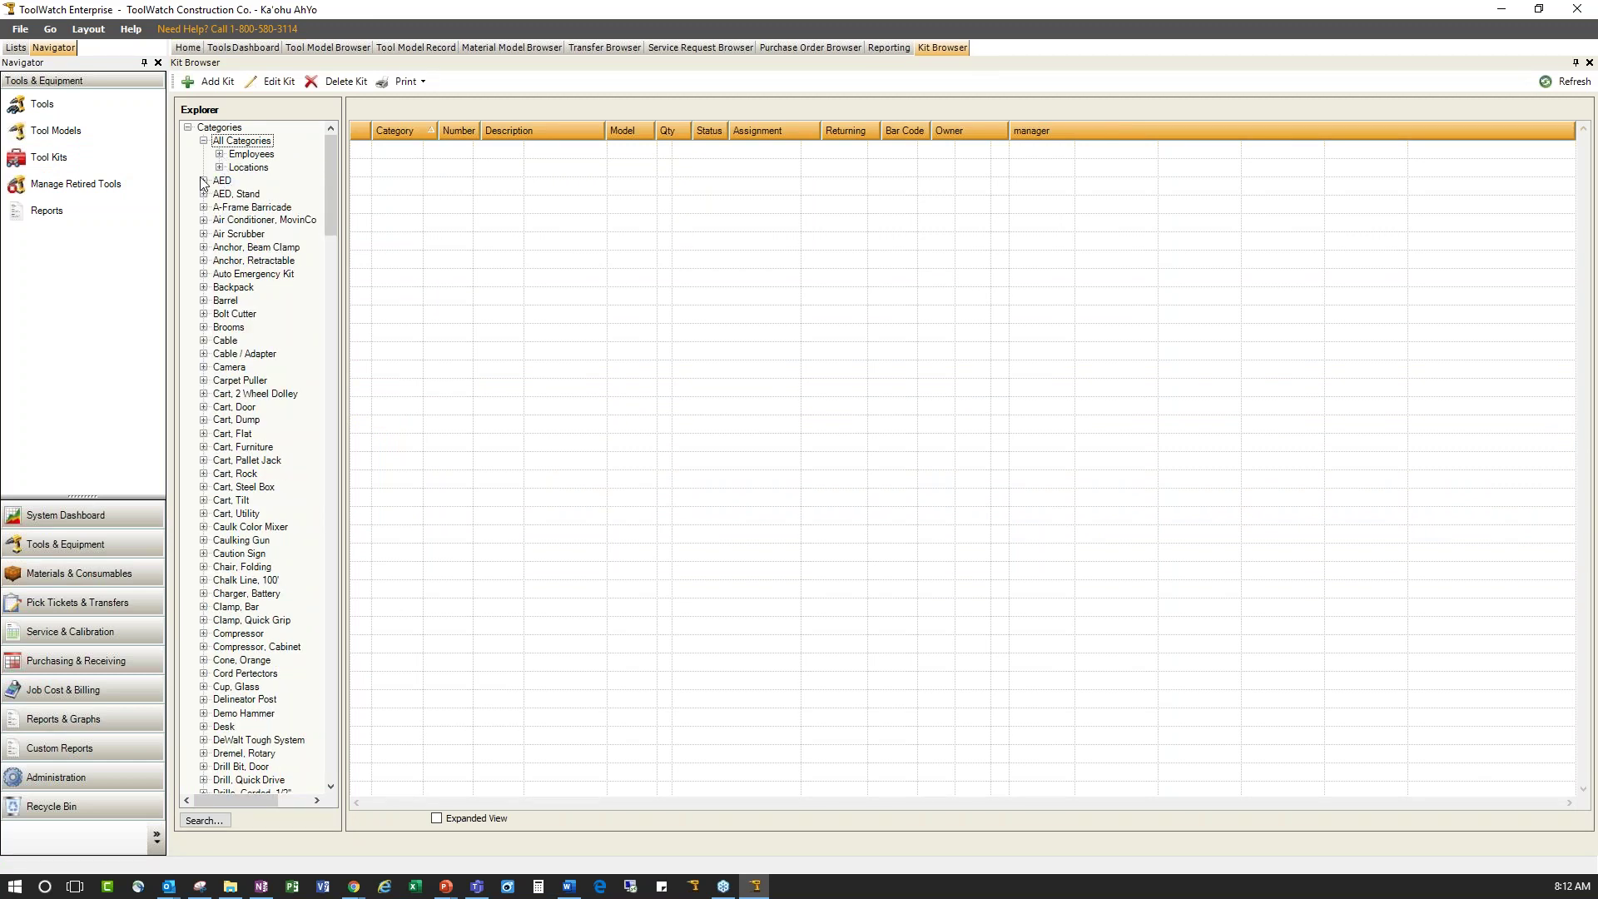
{"action": "left_click", "coordinate": [203, 181]}
{"action": "left_click", "coordinate": [243, 193]}
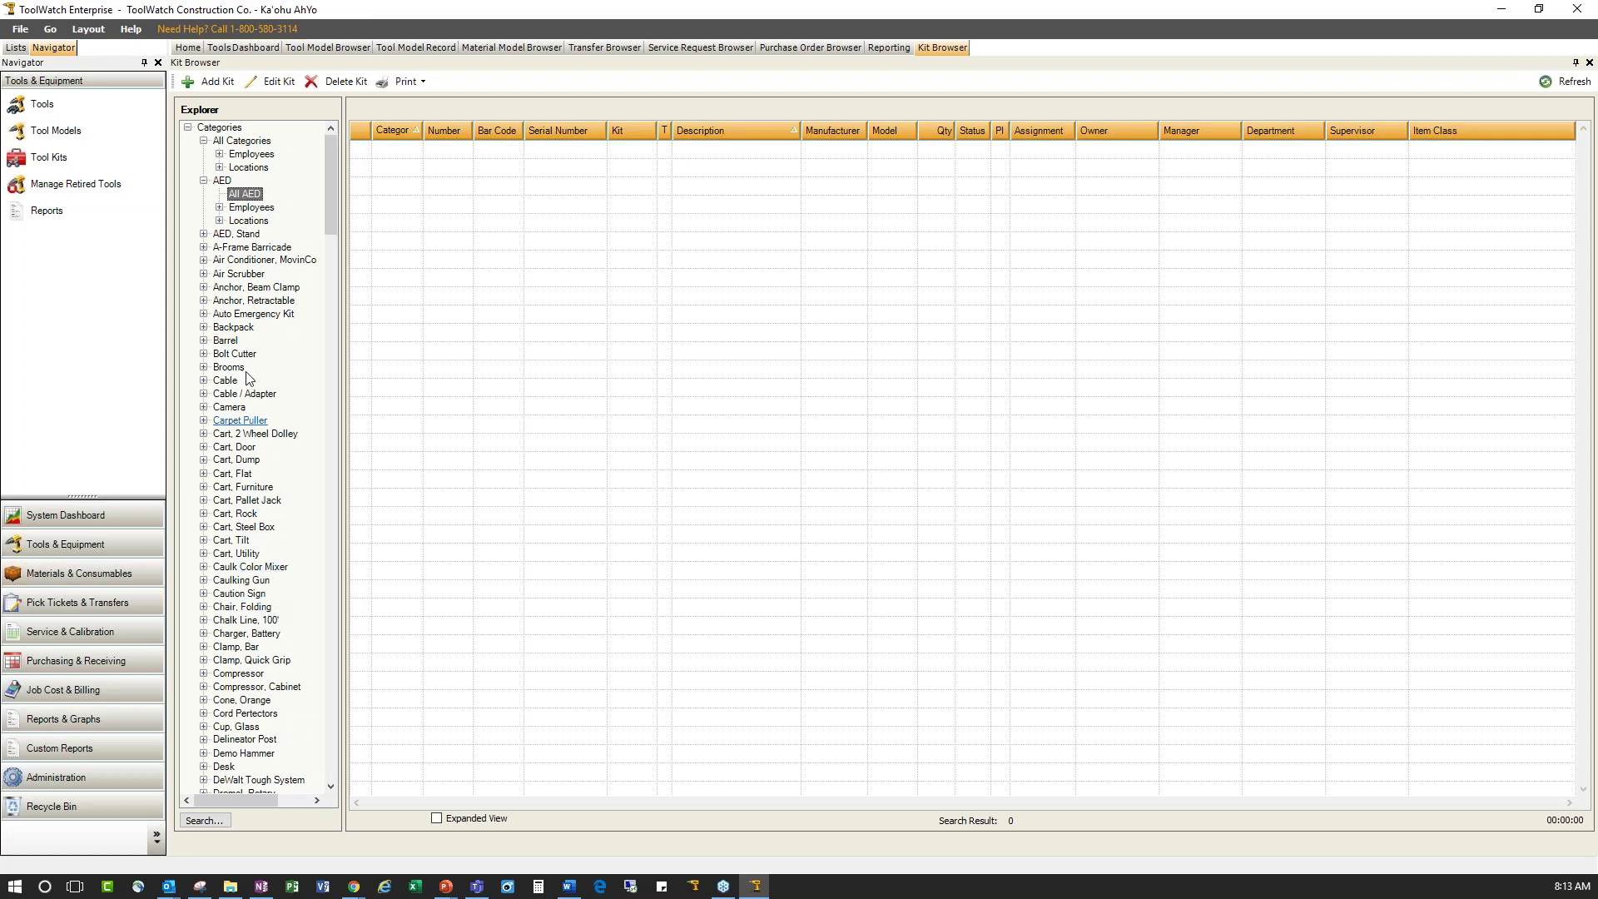
{"action": "left_click", "coordinate": [215, 82]}
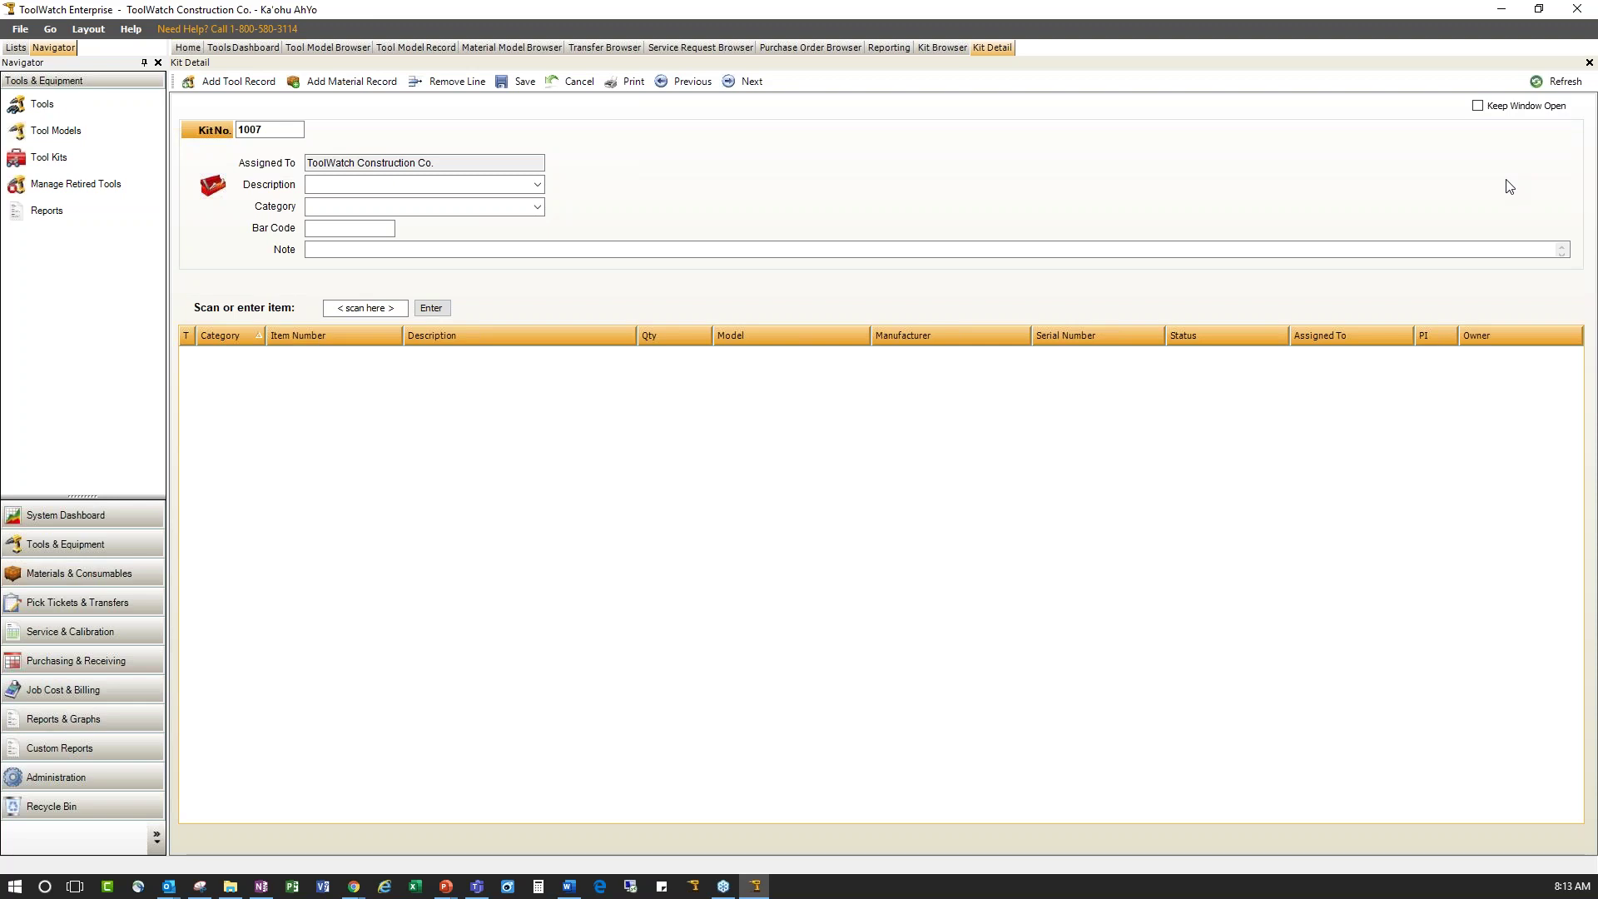
Show the Materials & Consumables dashboard, then the Material Model Browser grid of all material models
{"action": "left_click", "coordinate": [79, 572]}
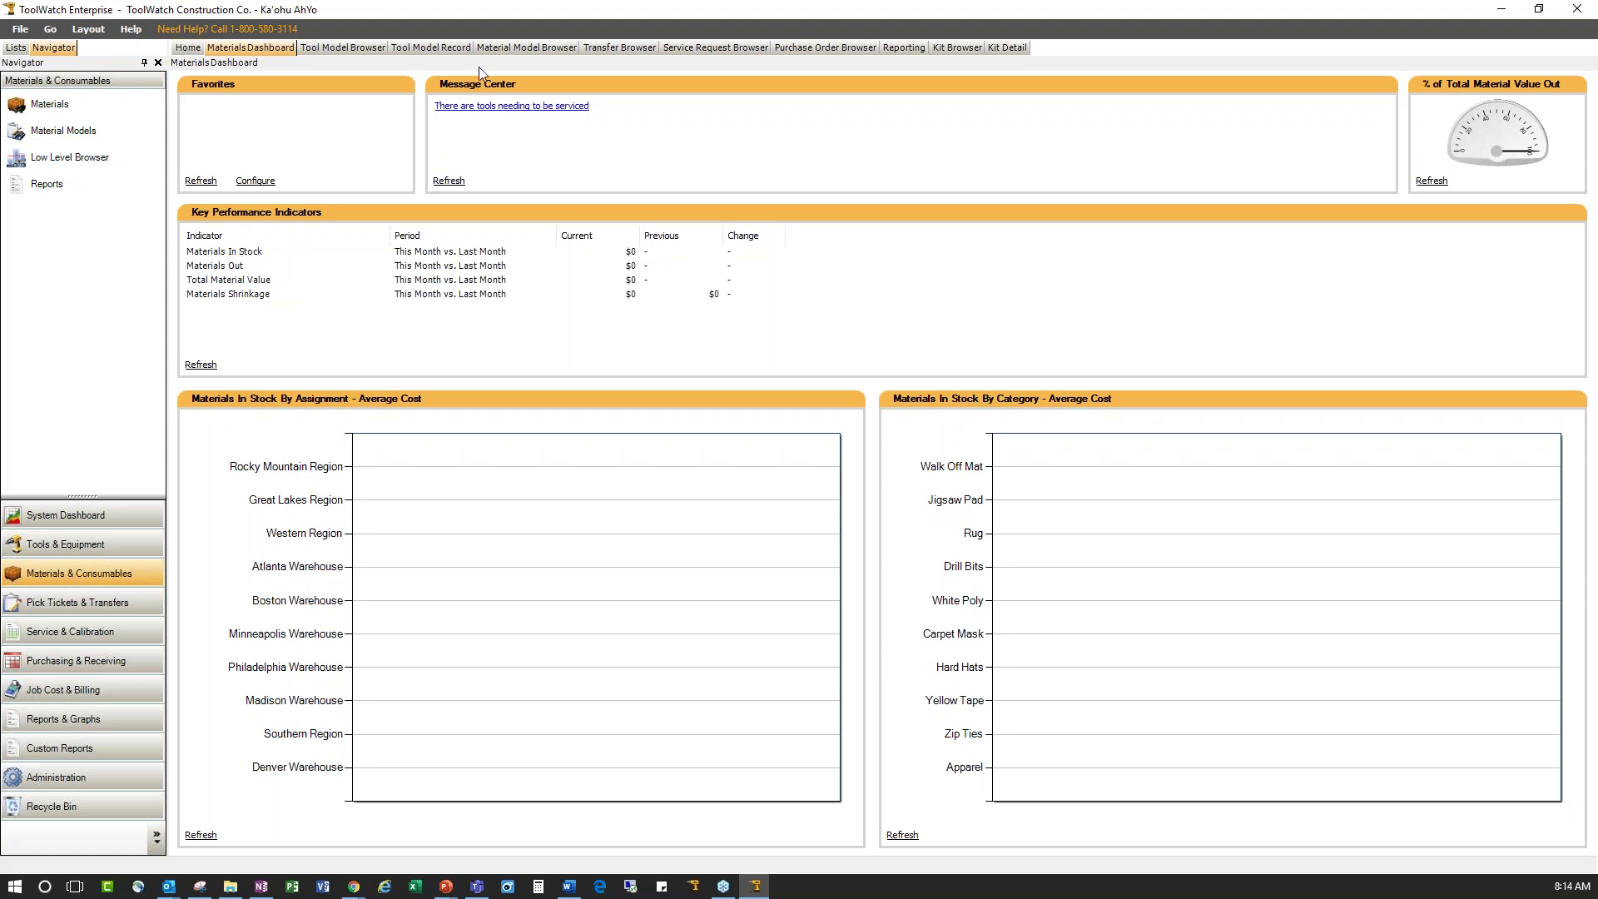
{"action": "left_click", "coordinate": [511, 47]}
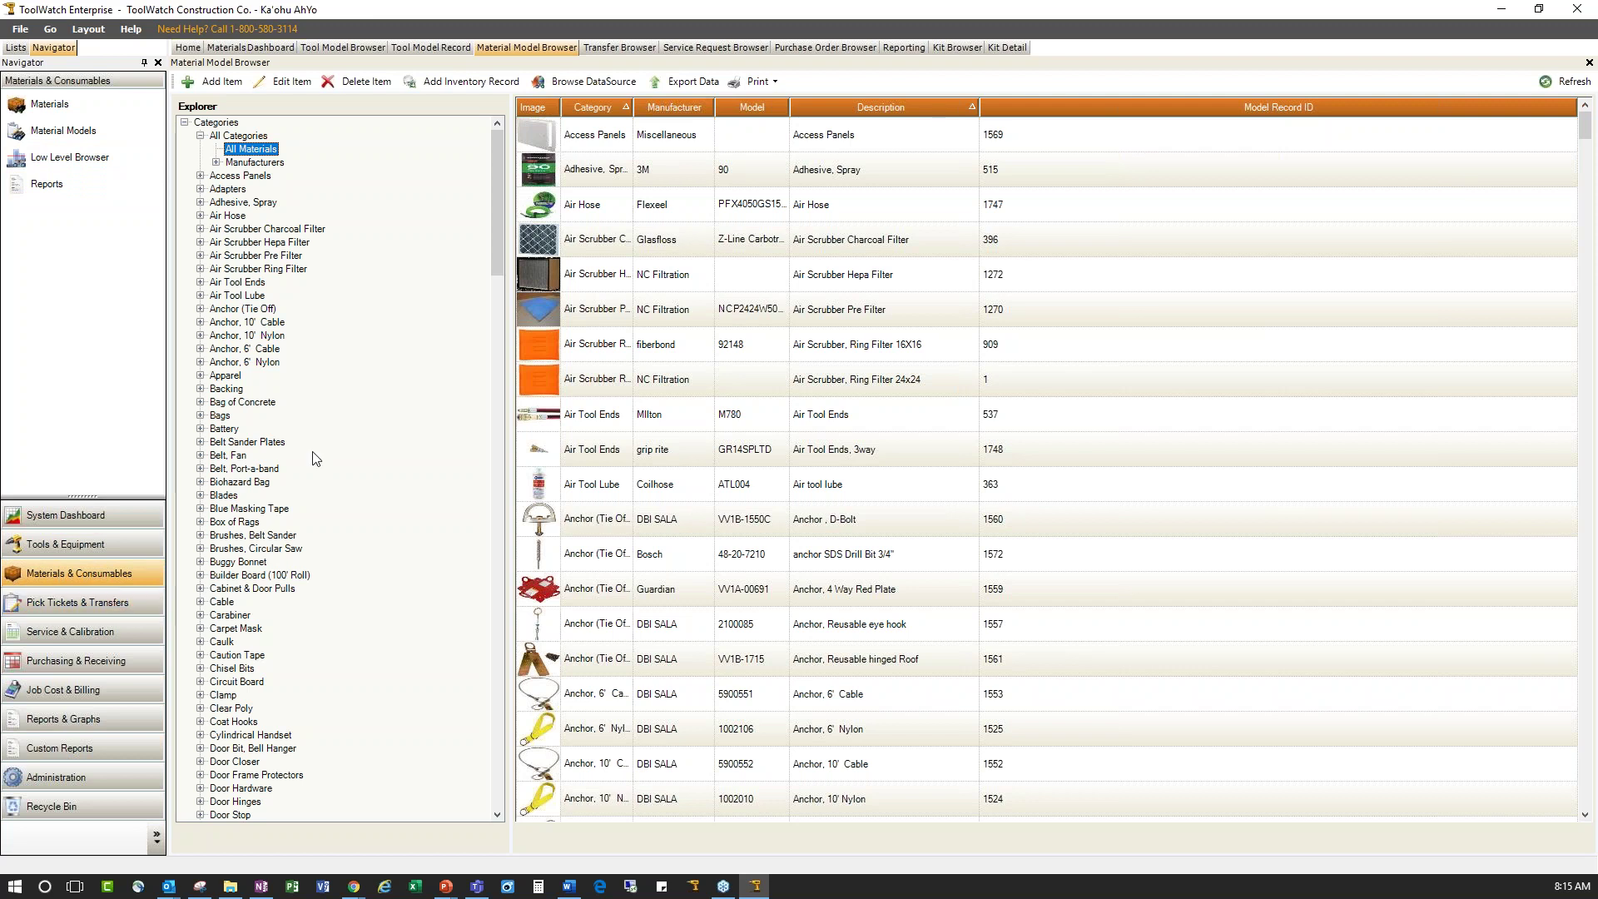
Open the Transfer Browser listing all 96 transfers
{"action": "left_click", "coordinate": [614, 49]}
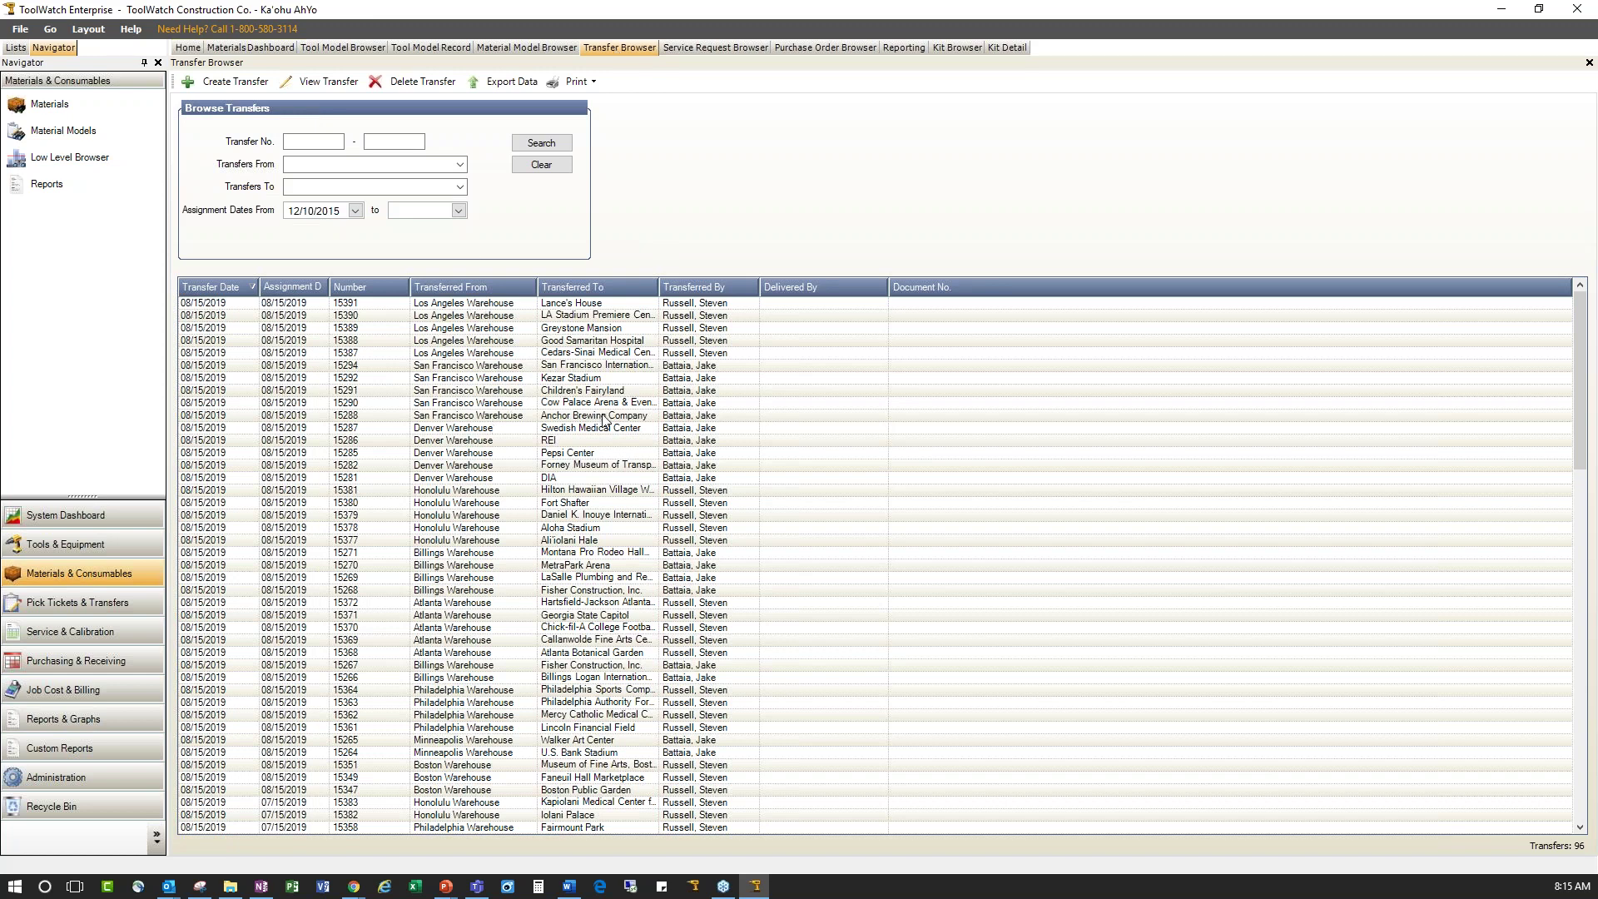
Open transfer 15391, with its 15 items leaving Los Angeles Warehouse
{"action": "double_click", "coordinate": [220, 305]}
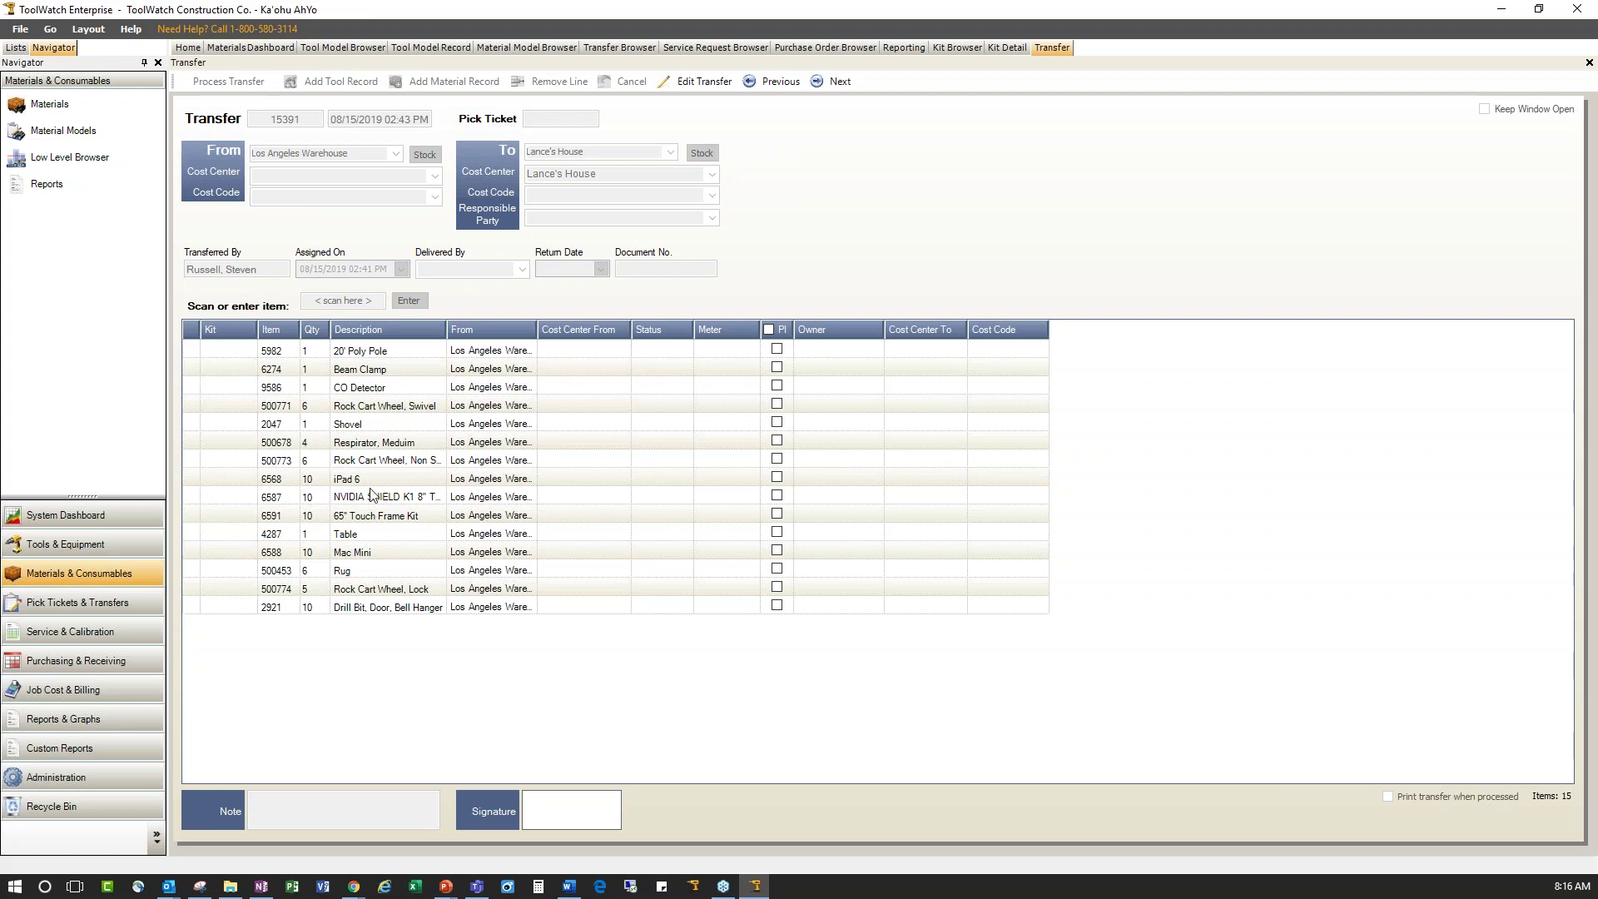
Go to the Service & Calibration area's Service Dashboard
{"action": "left_click", "coordinate": [93, 628]}
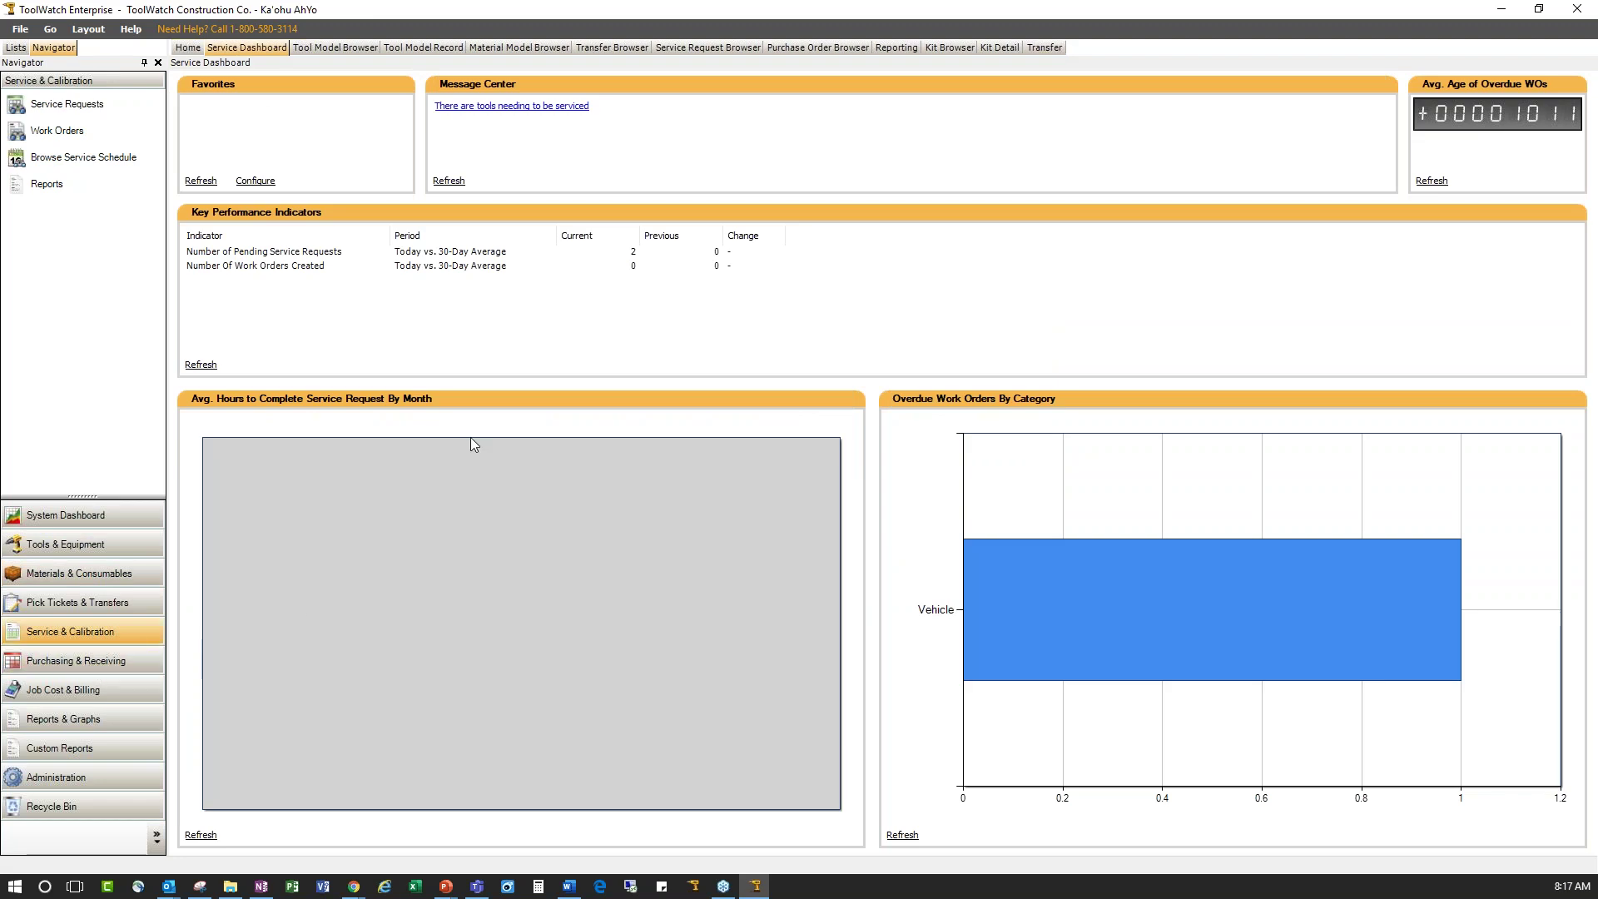
Open pending shop-truck work order 305 from the Work Orders Browser and view its tasks
{"action": "left_click", "coordinate": [551, 115]}
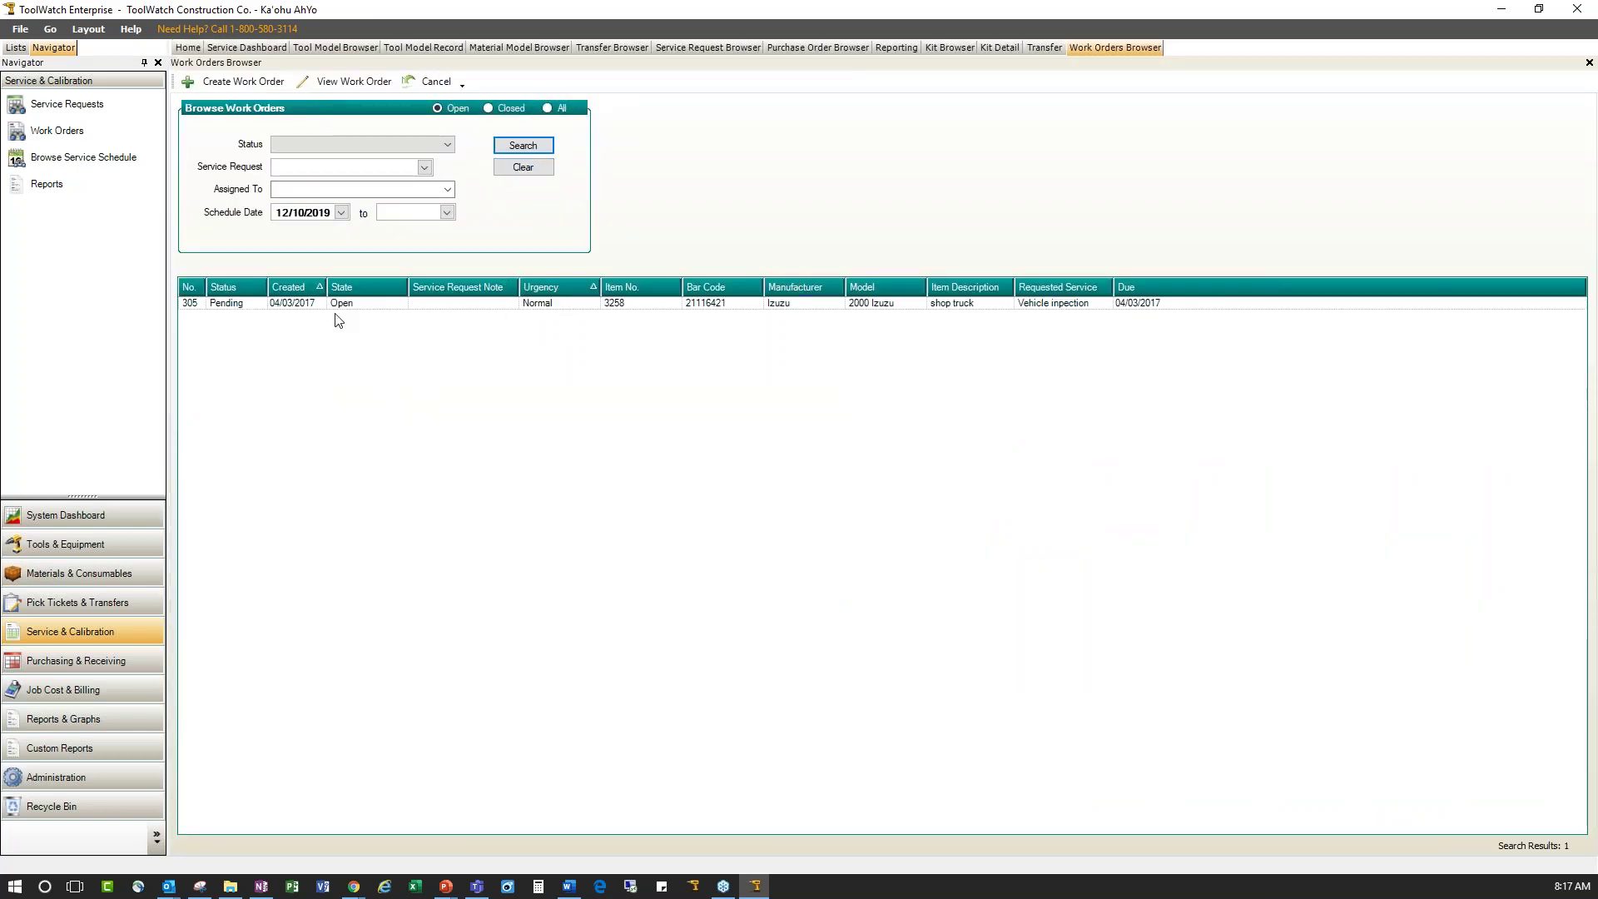
{"action": "left_click", "coordinate": [246, 306]}
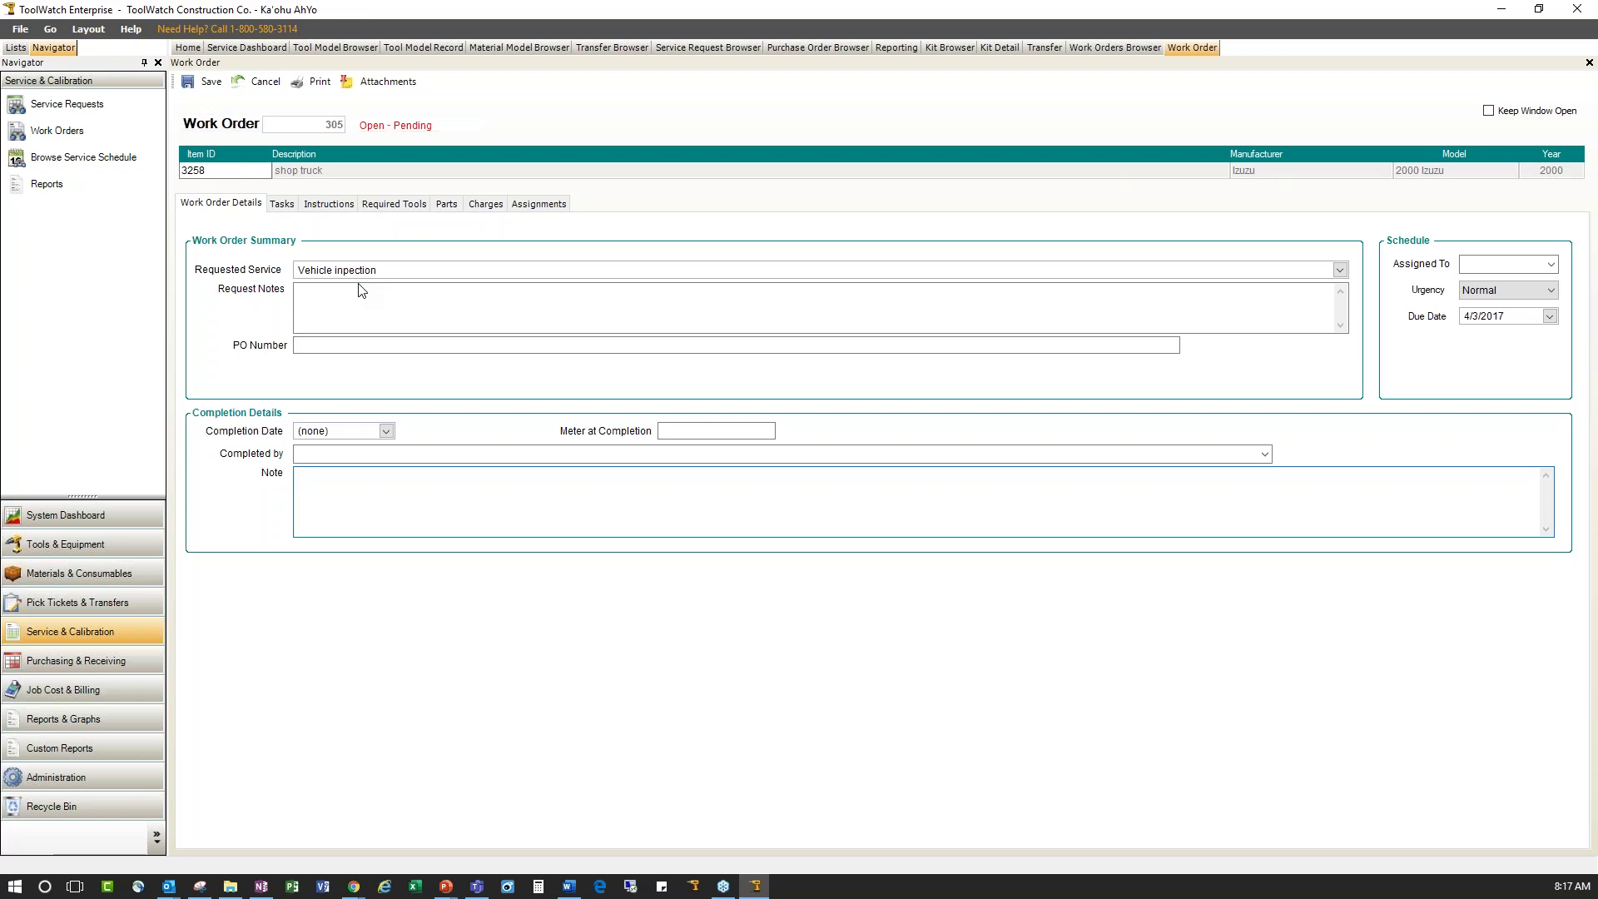
{"action": "left_click", "coordinate": [282, 204]}
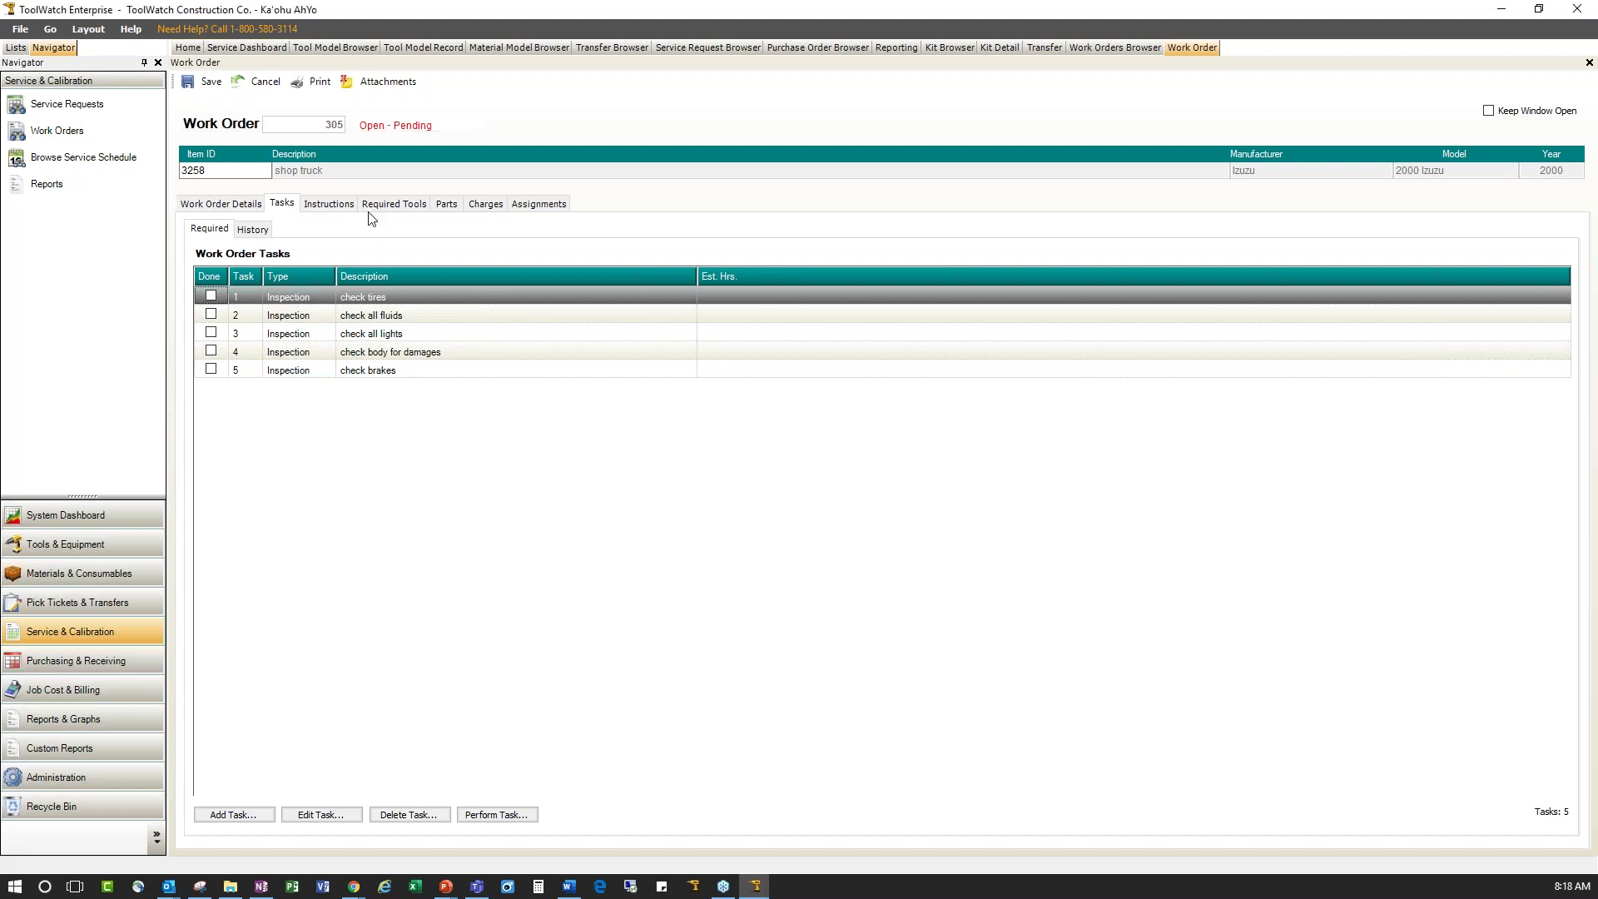
Show work order 305's Instructions, which are still empty
{"action": "left_click", "coordinate": [335, 205]}
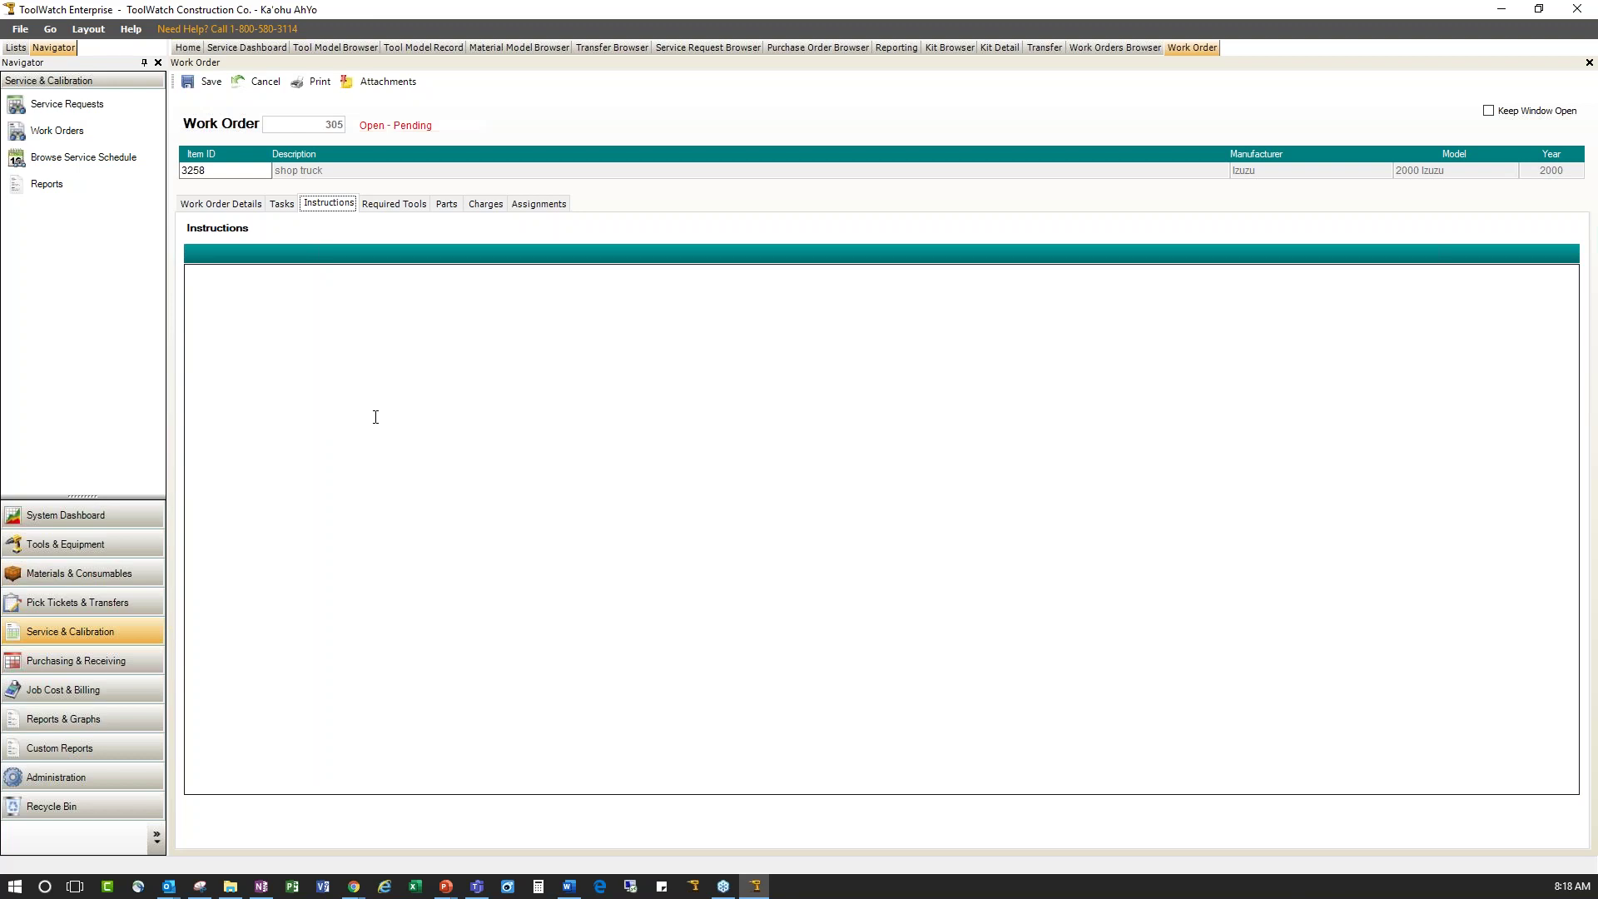
Check work order 305's empty Required Tools and Parts lists, return to Tasks, then go to Purchasing & Receiving
{"action": "left_click", "coordinate": [411, 205]}
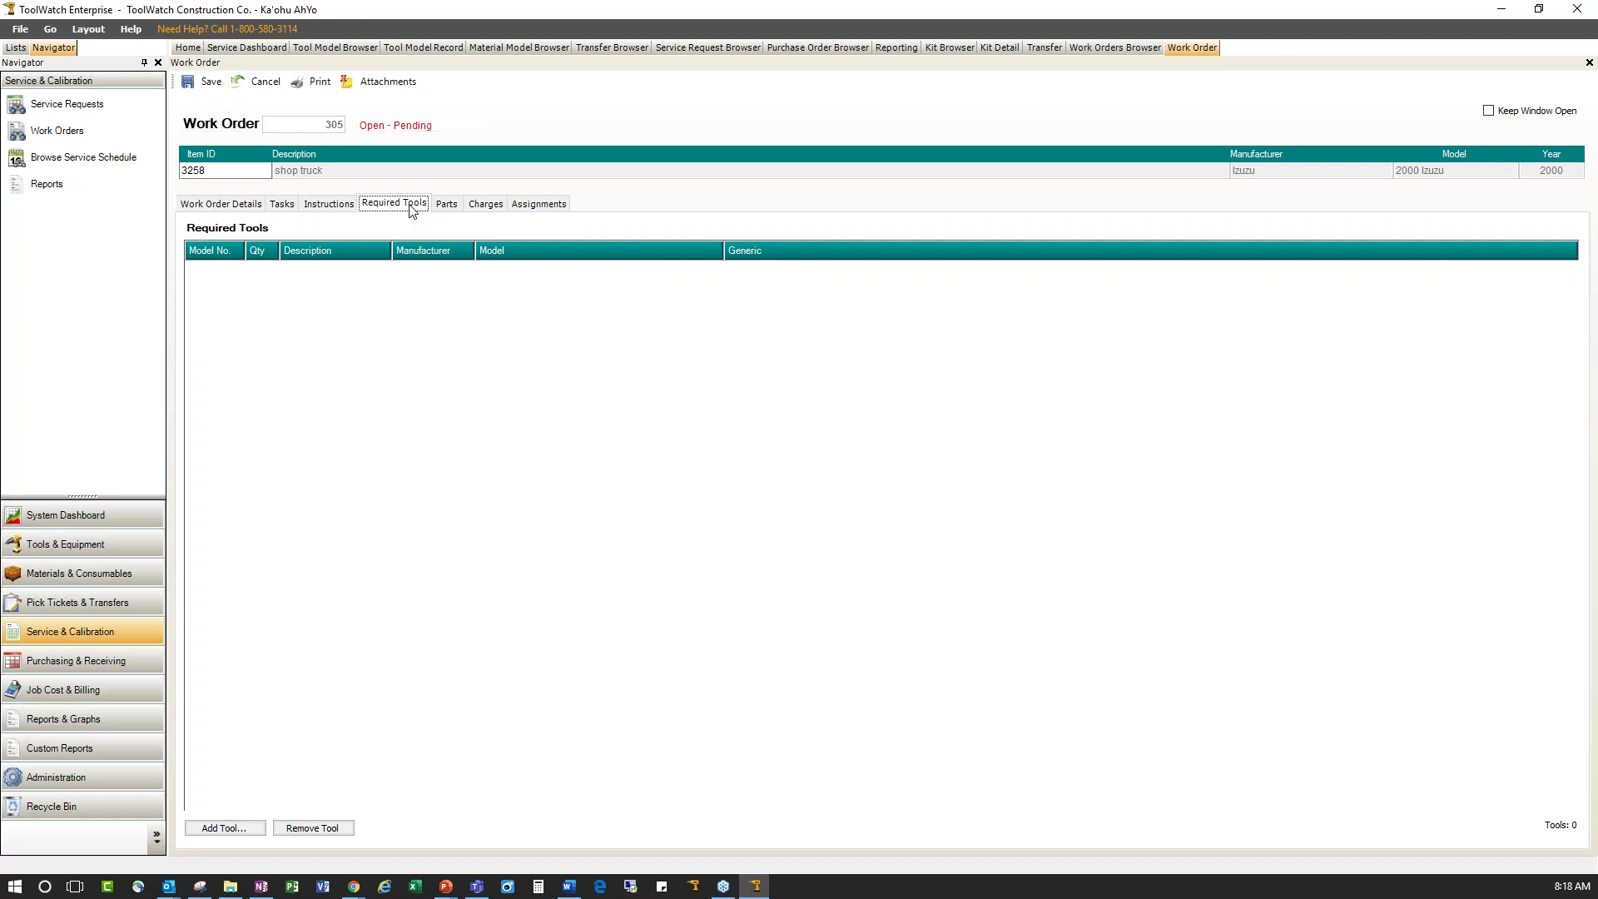
{"action": "left_click", "coordinate": [455, 204]}
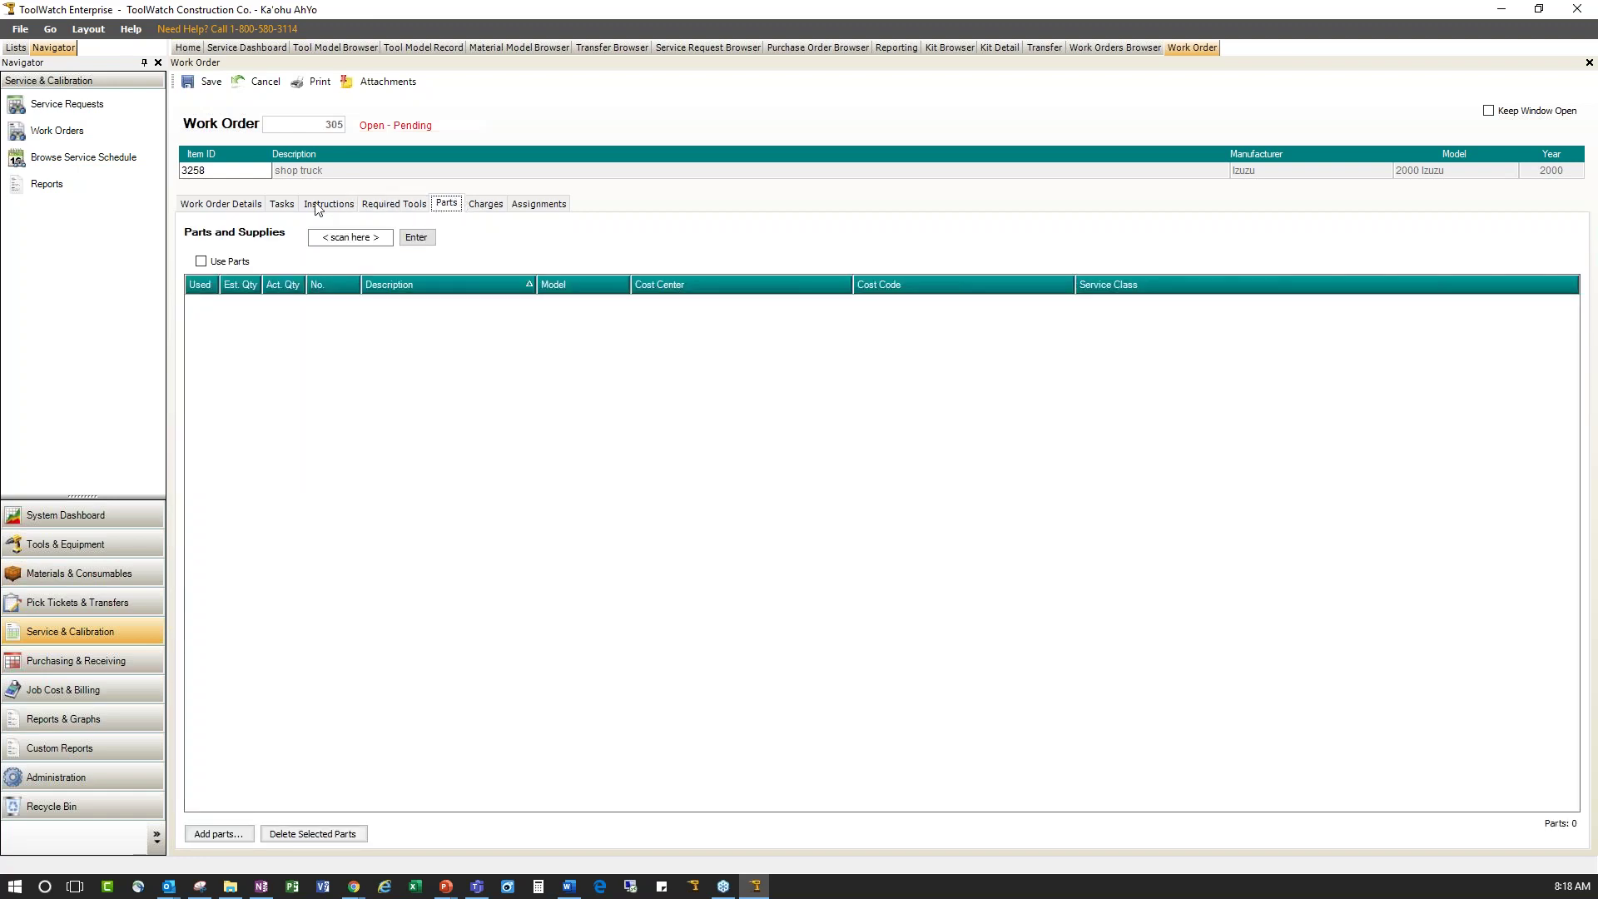
{"action": "left_click", "coordinate": [283, 206]}
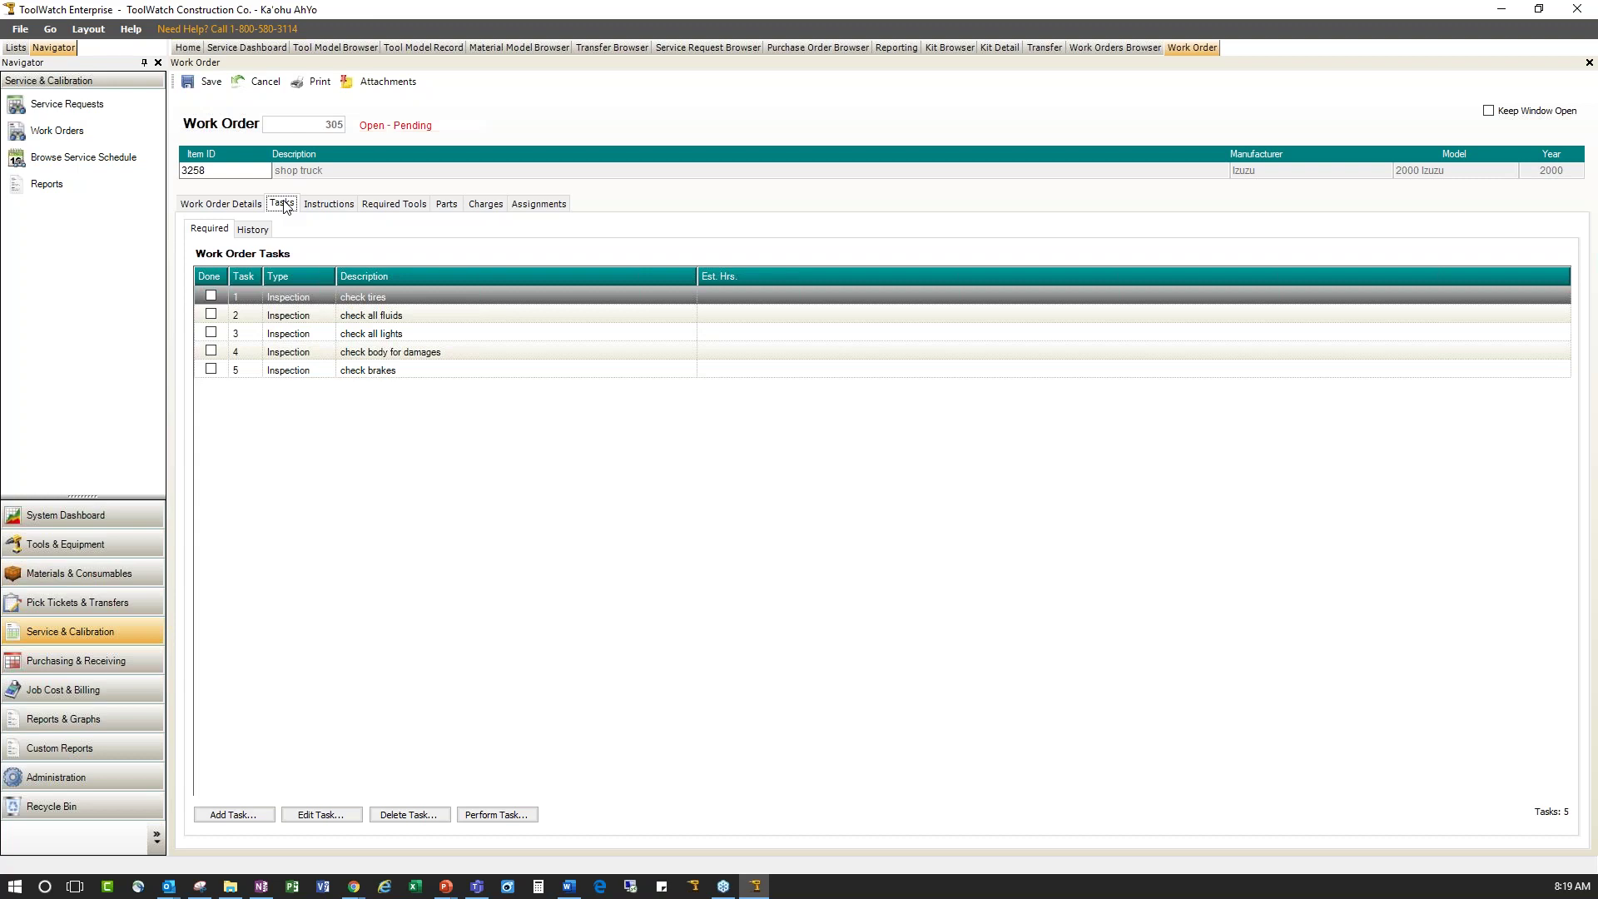
{"action": "left_click", "coordinate": [76, 660]}
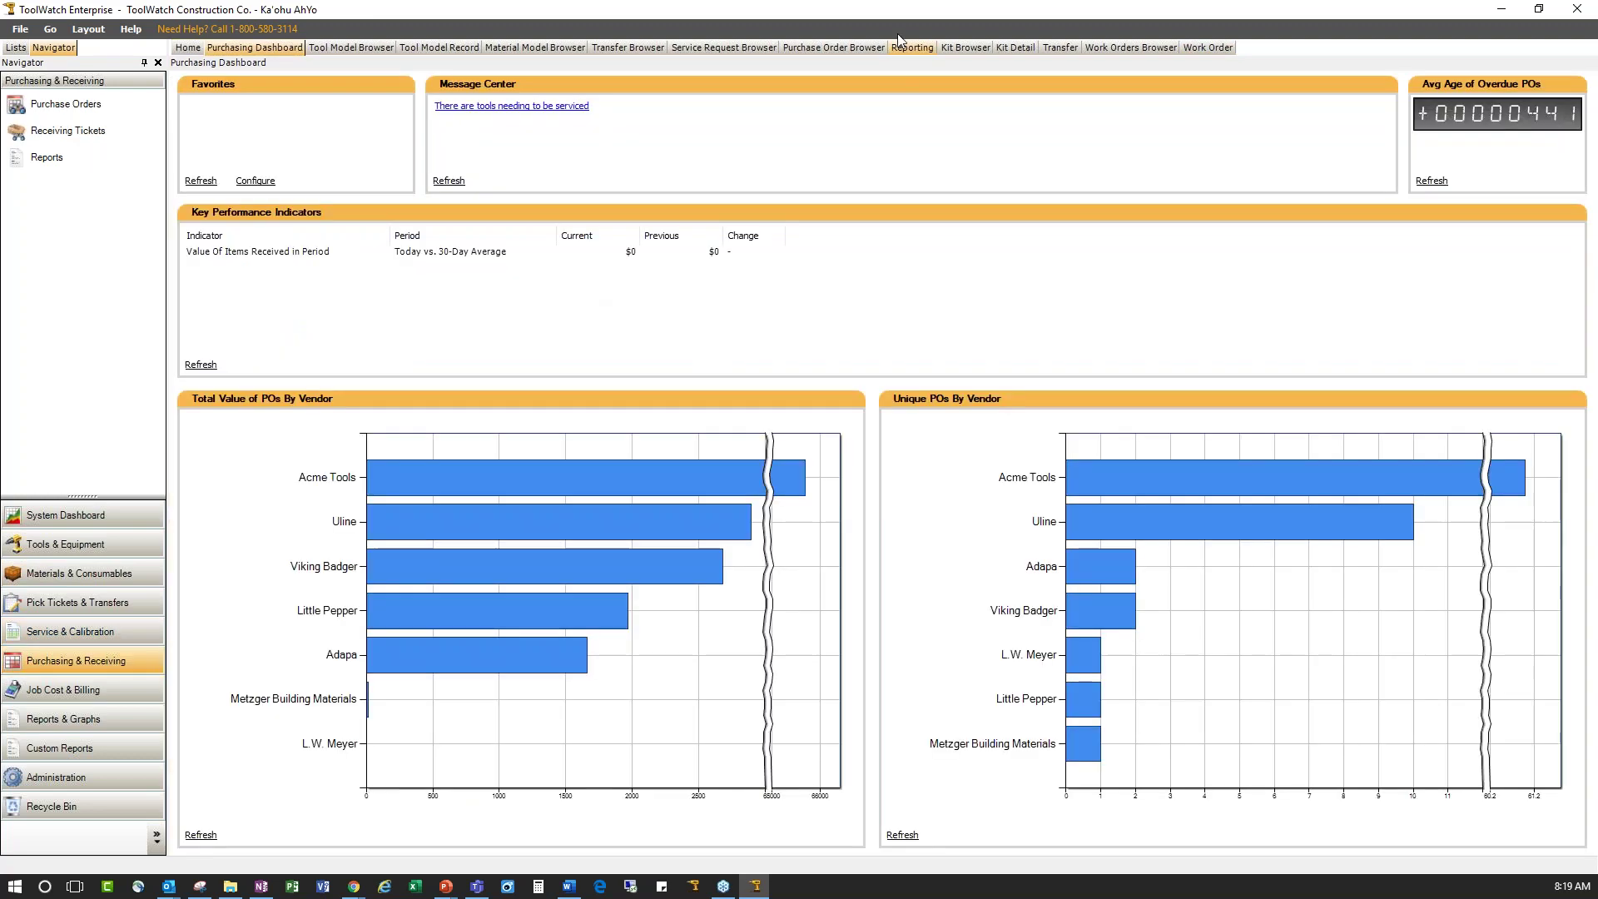
In the Purchase Order Browser, select the Little Pepper, MKE-804, Shop-407 and Shop-808 orders in turn
{"action": "left_click", "coordinate": [855, 49]}
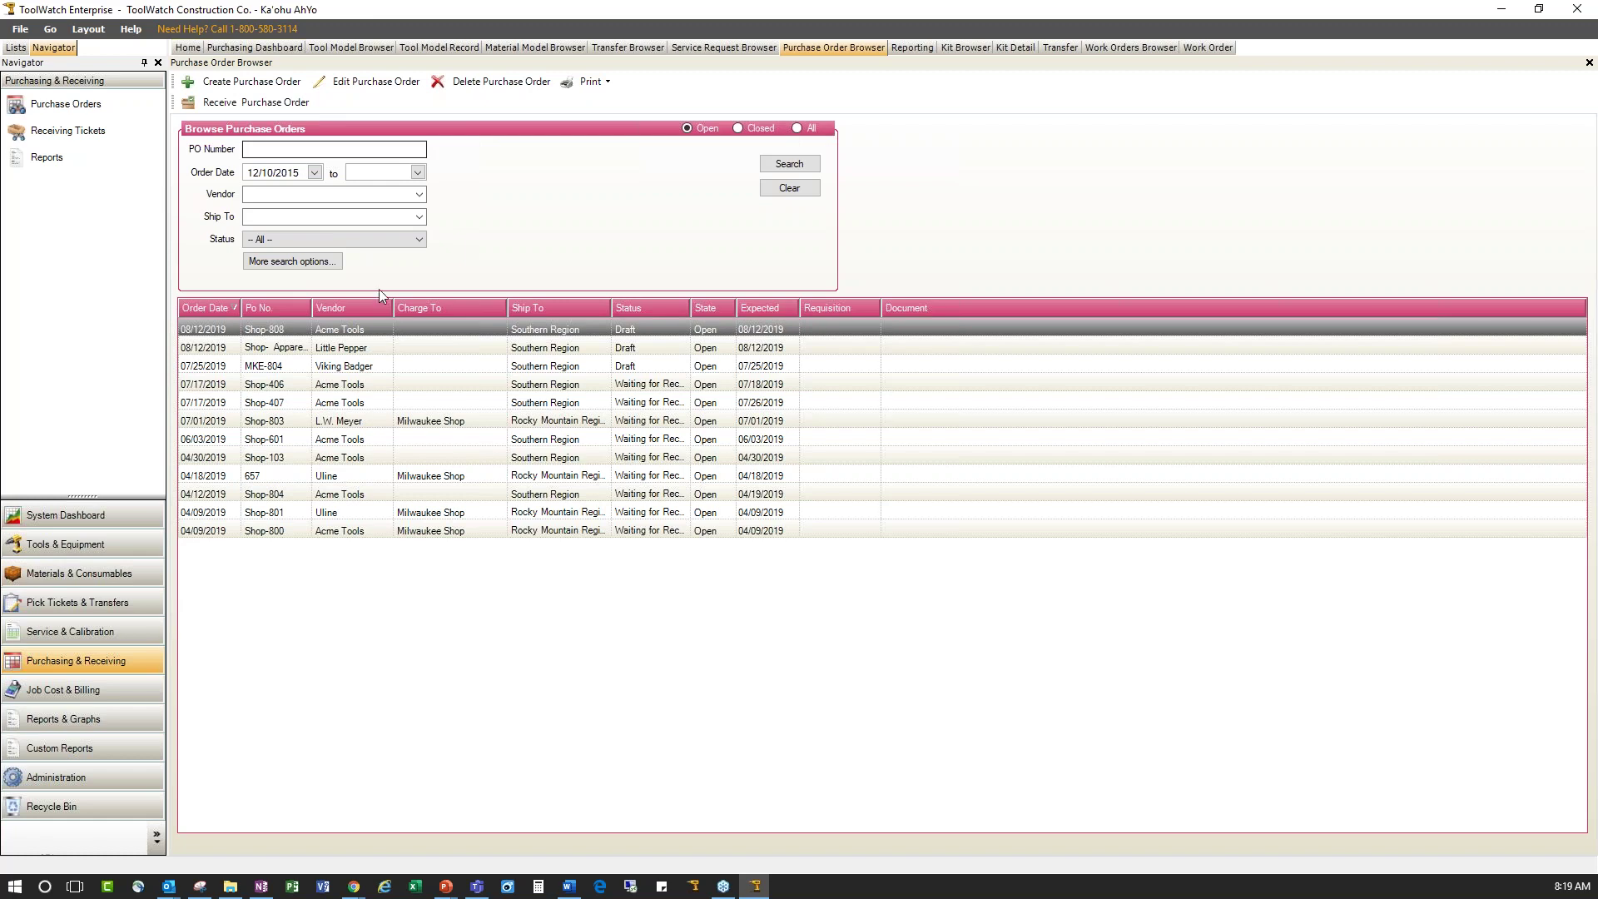
{"action": "left_click", "coordinate": [277, 348]}
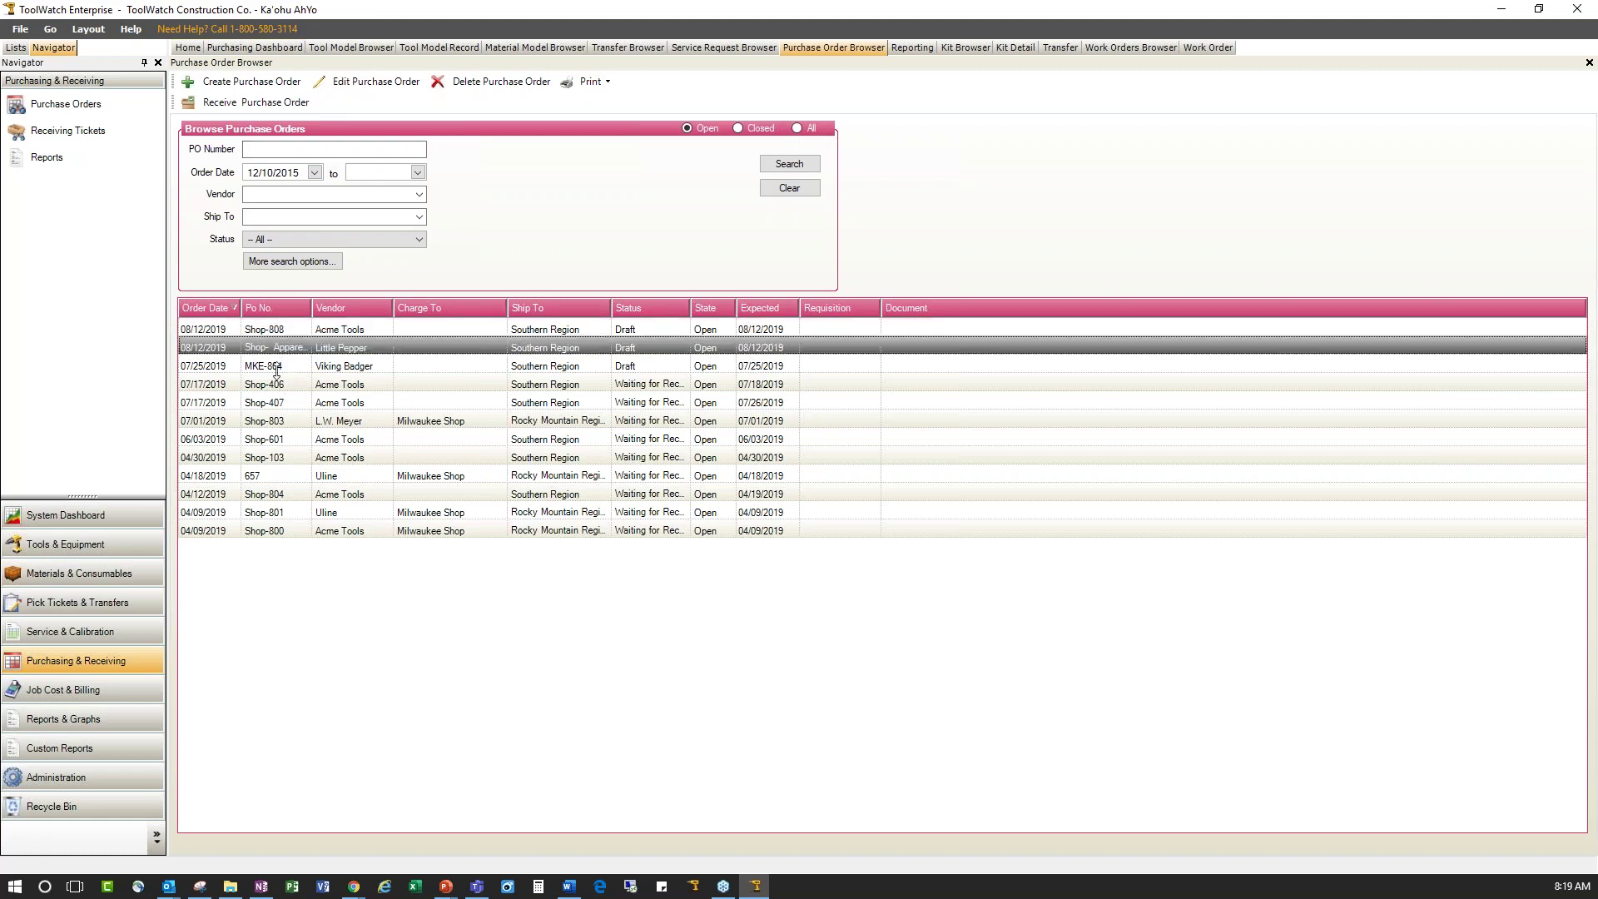
{"action": "left_click", "coordinate": [280, 366]}
{"action": "left_click", "coordinate": [282, 403]}
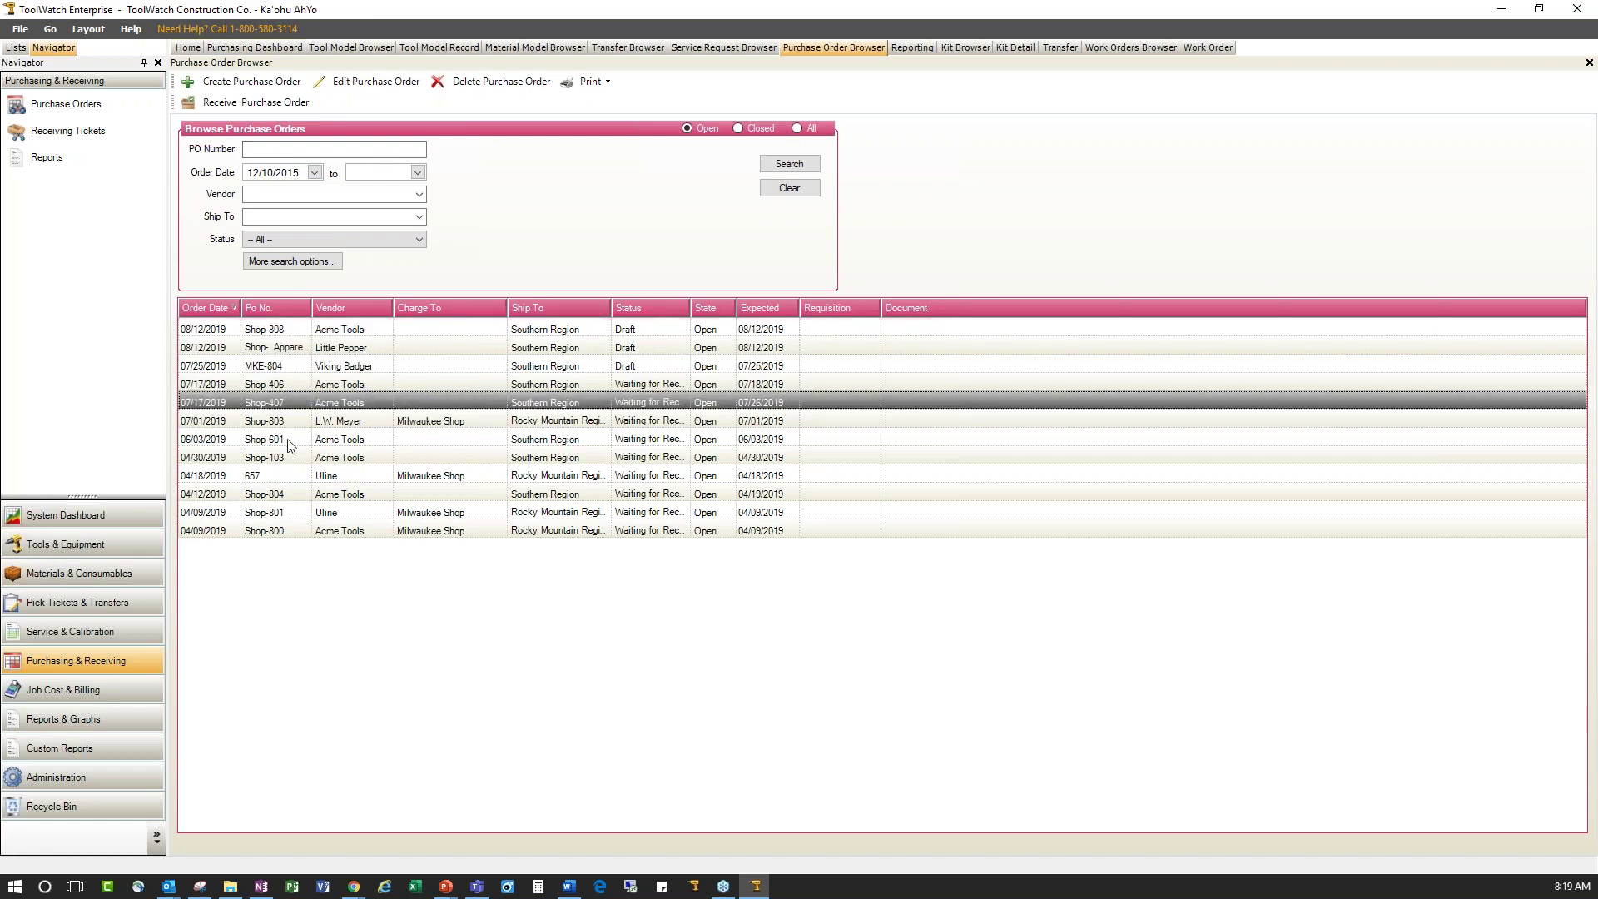
{"action": "left_click", "coordinate": [282, 332]}
Open the PO Detail for Shop-808, the Acme Tools draft totalling $18,763.90
{"action": "key", "text": "ctrl+n"}
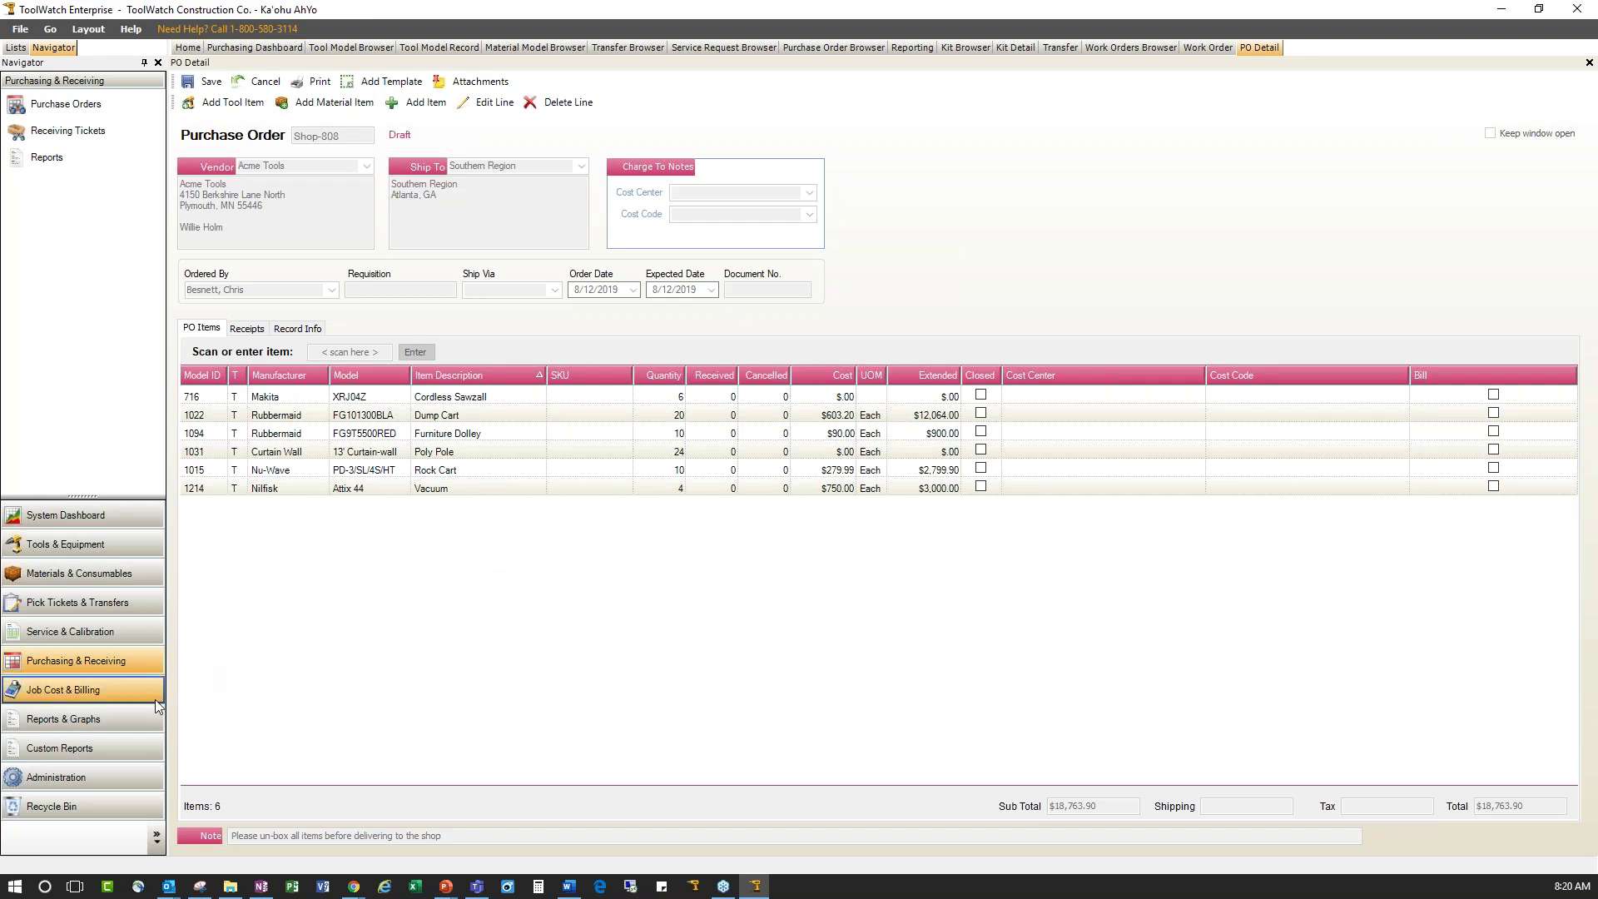
Under Job Cost & Billing rate sheets, open the Master Tool Rate Sheet from Tools & Equipment Rates
{"action": "left_click", "coordinate": [93, 686]}
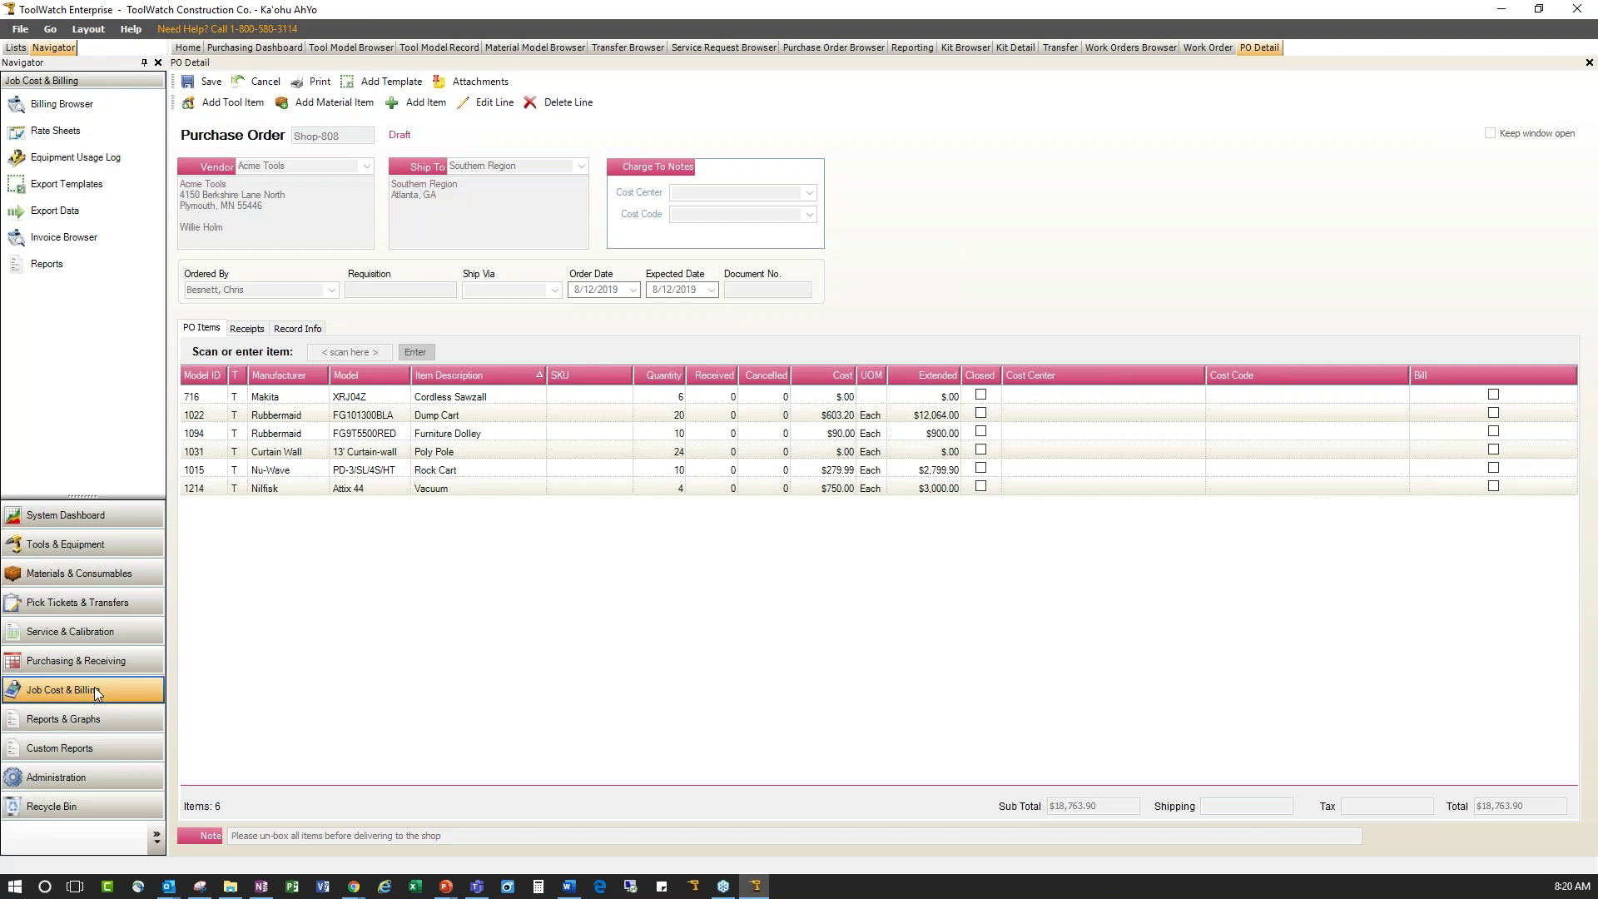
{"action": "left_click", "coordinate": [63, 129]}
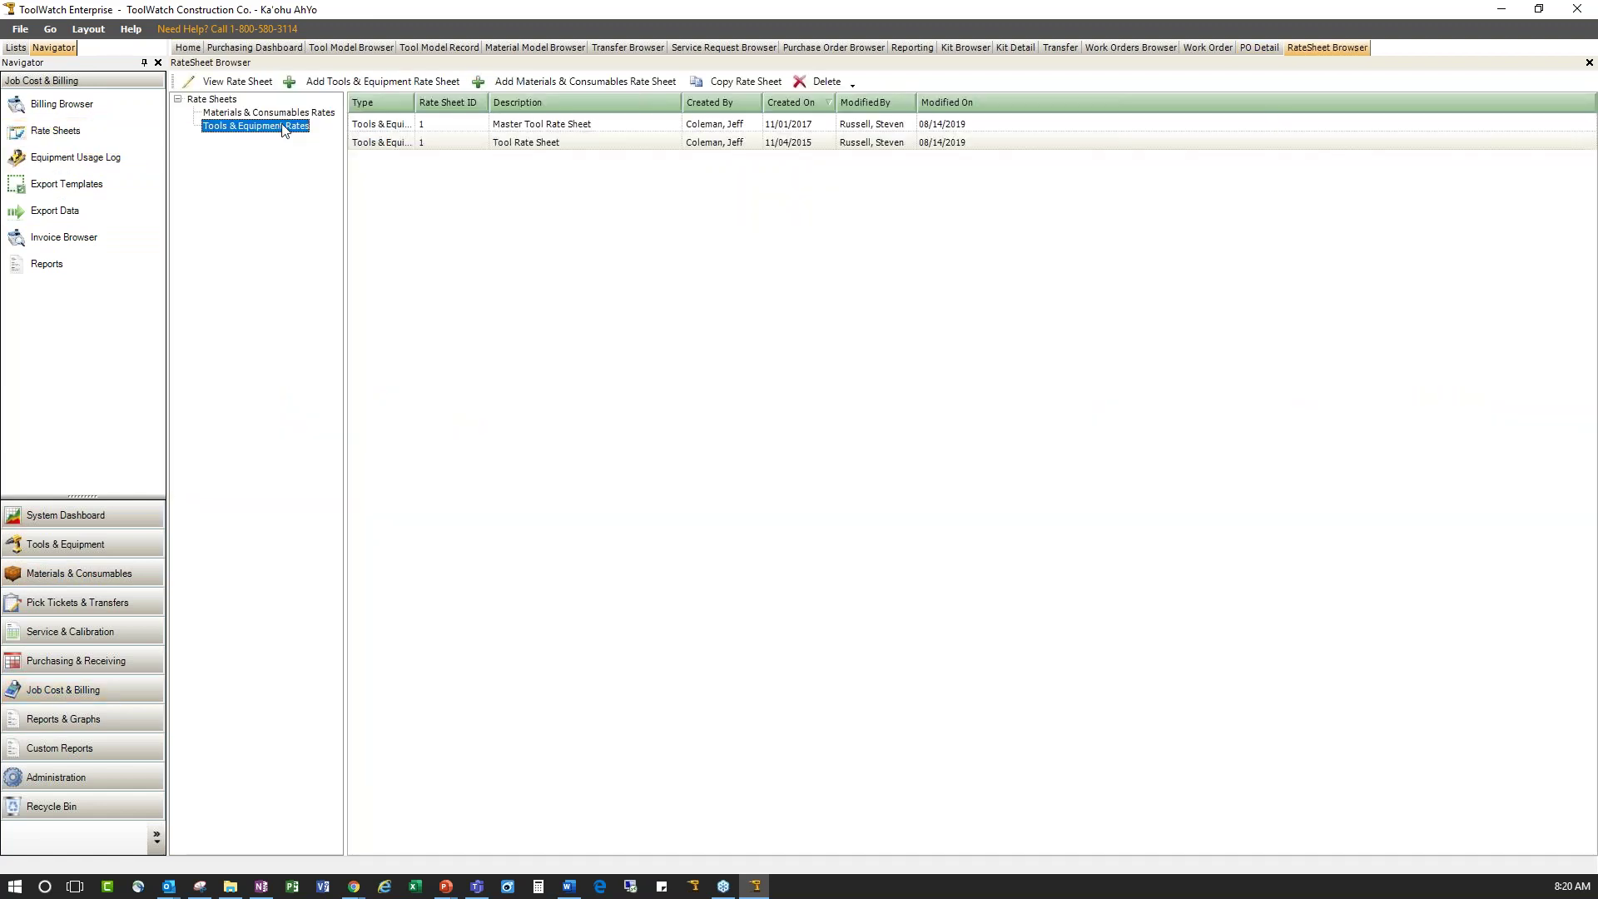
{"action": "left_click", "coordinate": [401, 127]}
{"action": "double_click", "coordinate": [401, 126]}
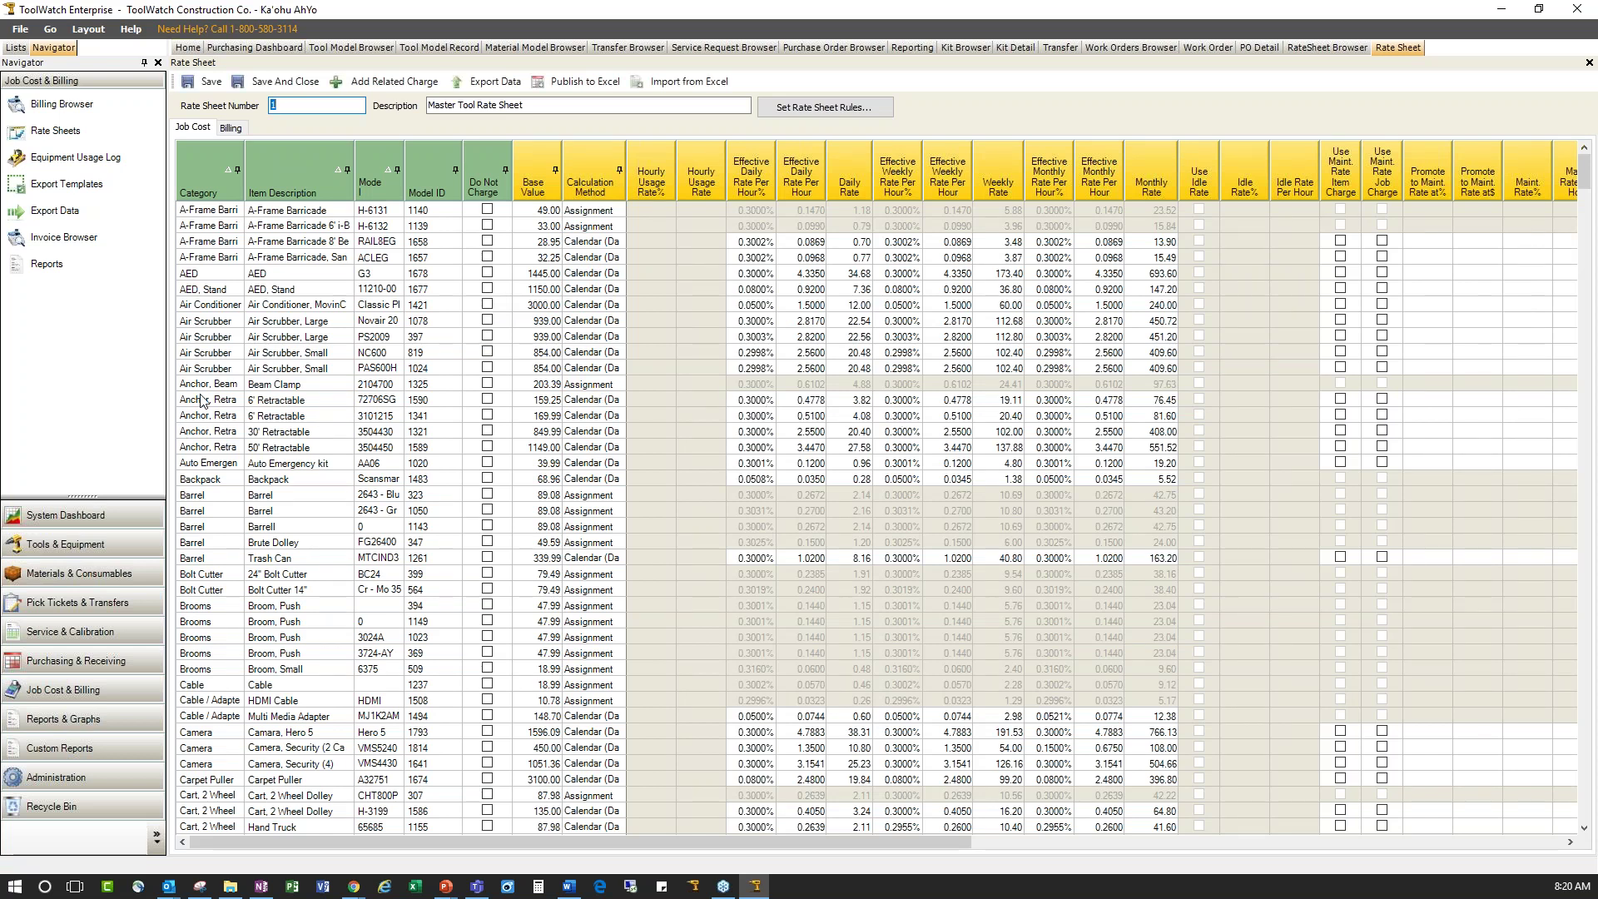
{"action": "left_click", "coordinate": [221, 370]}
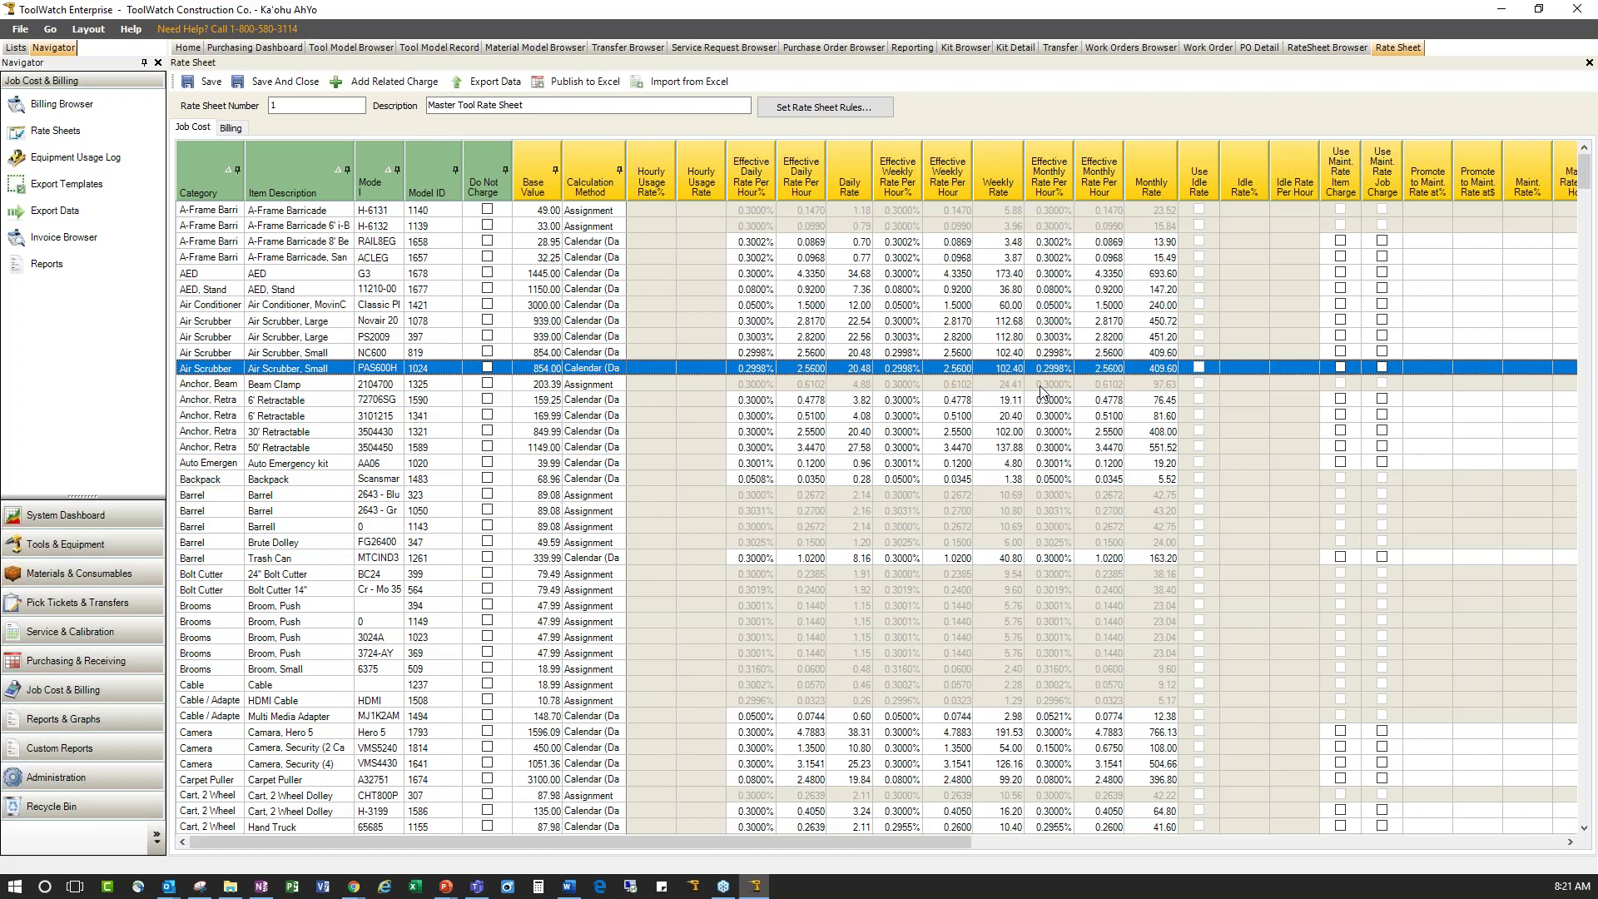
On the Billing rates, set the Auto Emergency kit weekly rate to 4.80 and scroll the grid right
{"action": "left_click", "coordinate": [230, 130]}
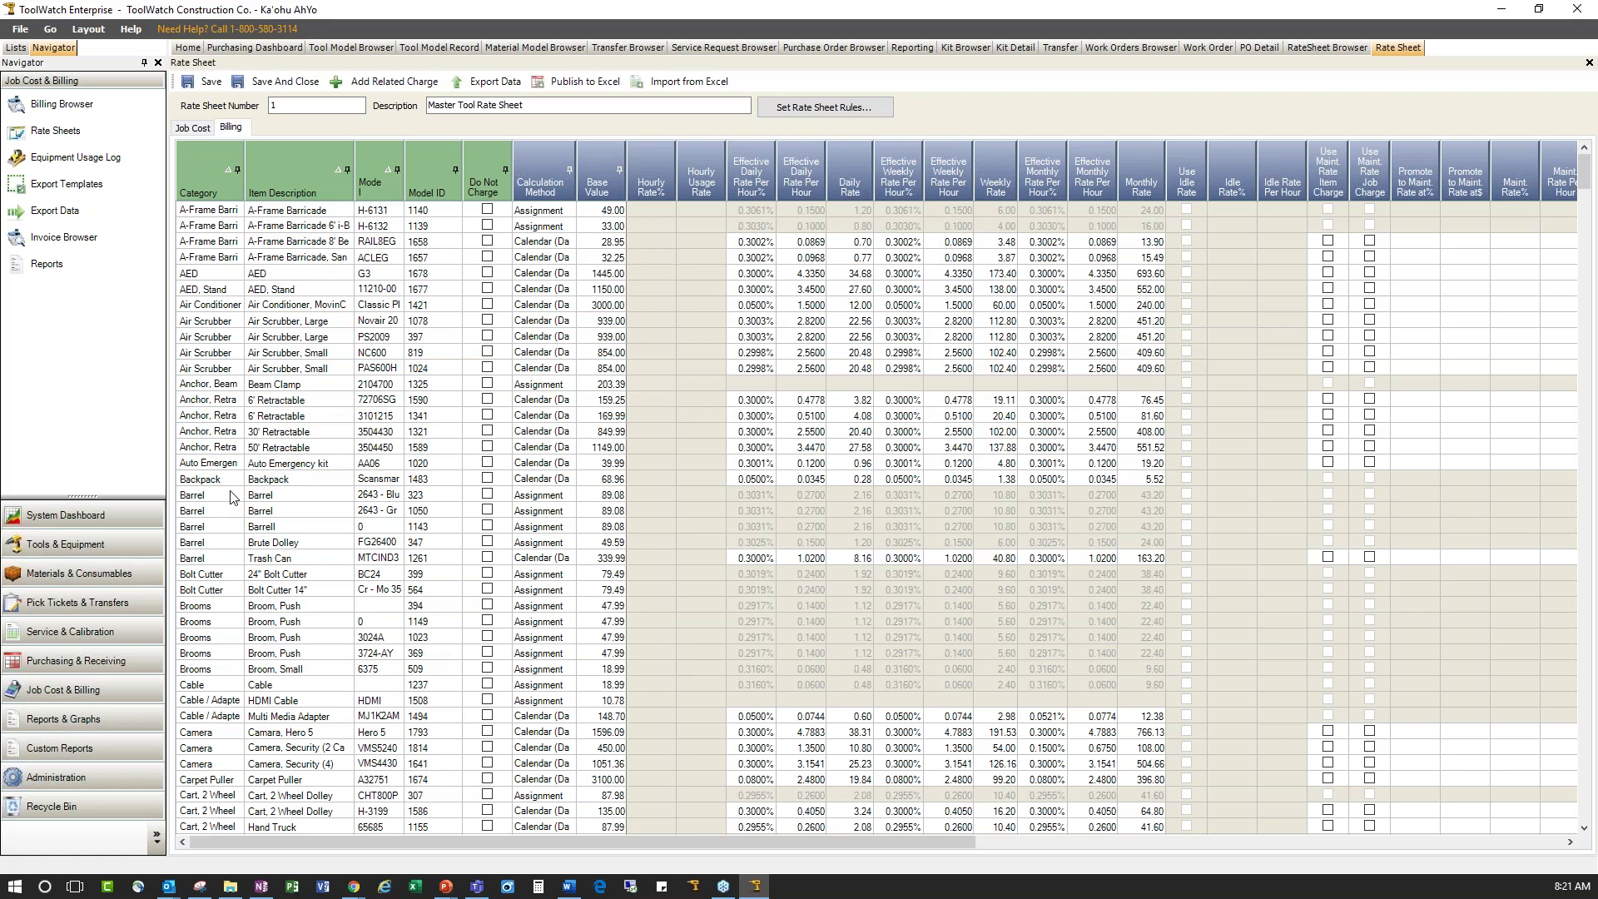
{"action": "left_click", "coordinate": [1002, 466]}
{"action": "type", "text": "4.8"}
{"action": "key", "text": "Return"}
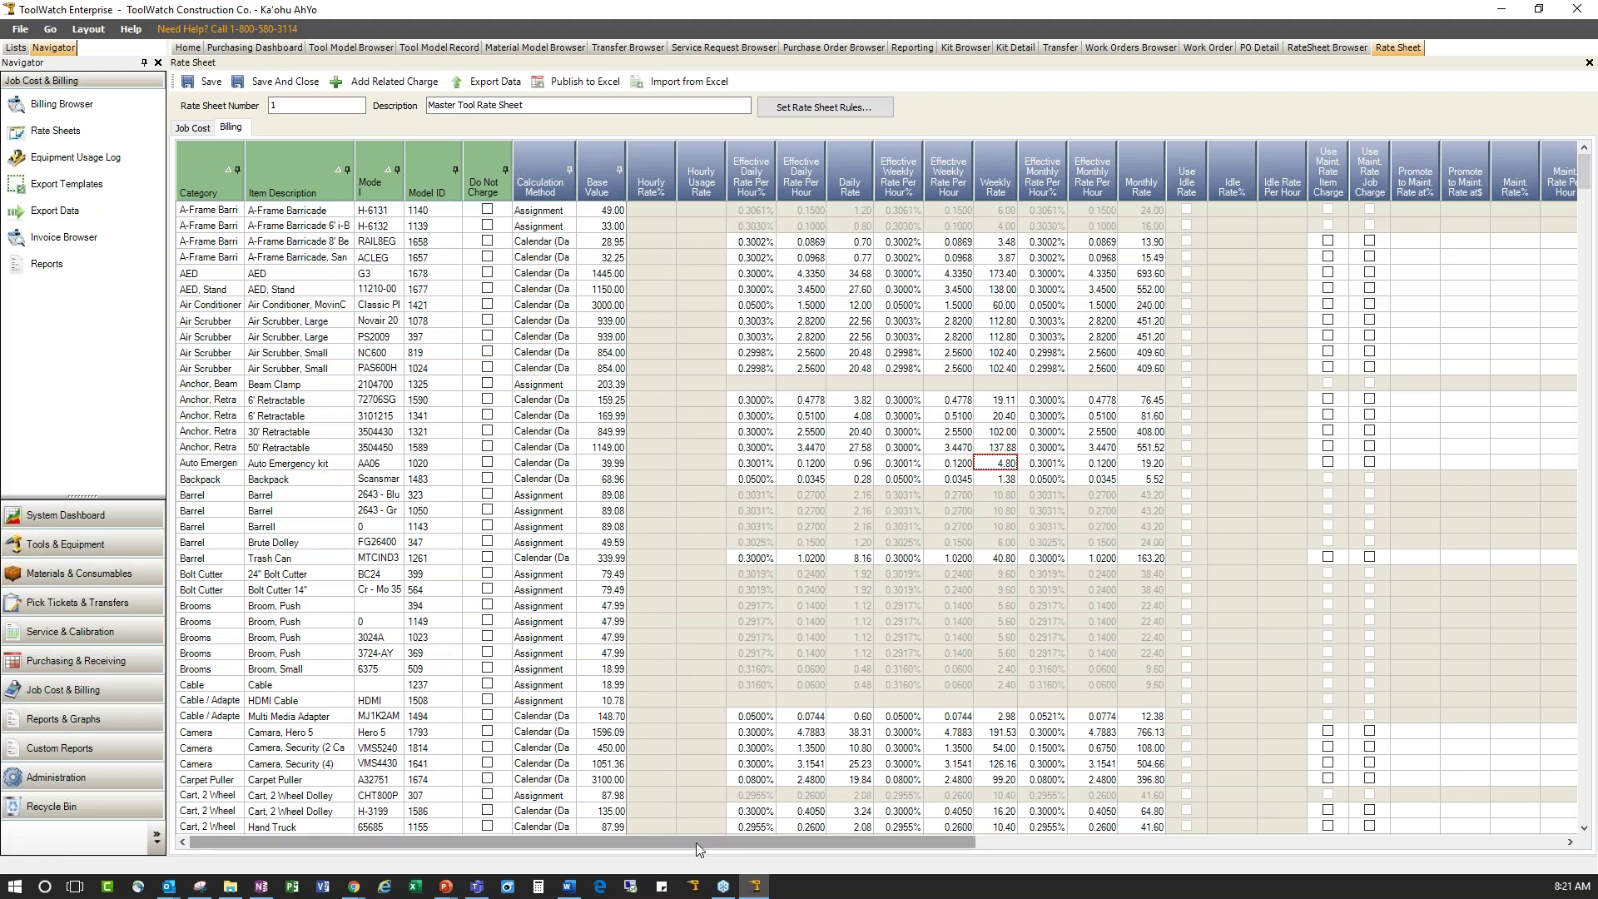
{"action": "left_click_drag", "start_coordinate": [620, 842], "coordinate": [1200, 845]}
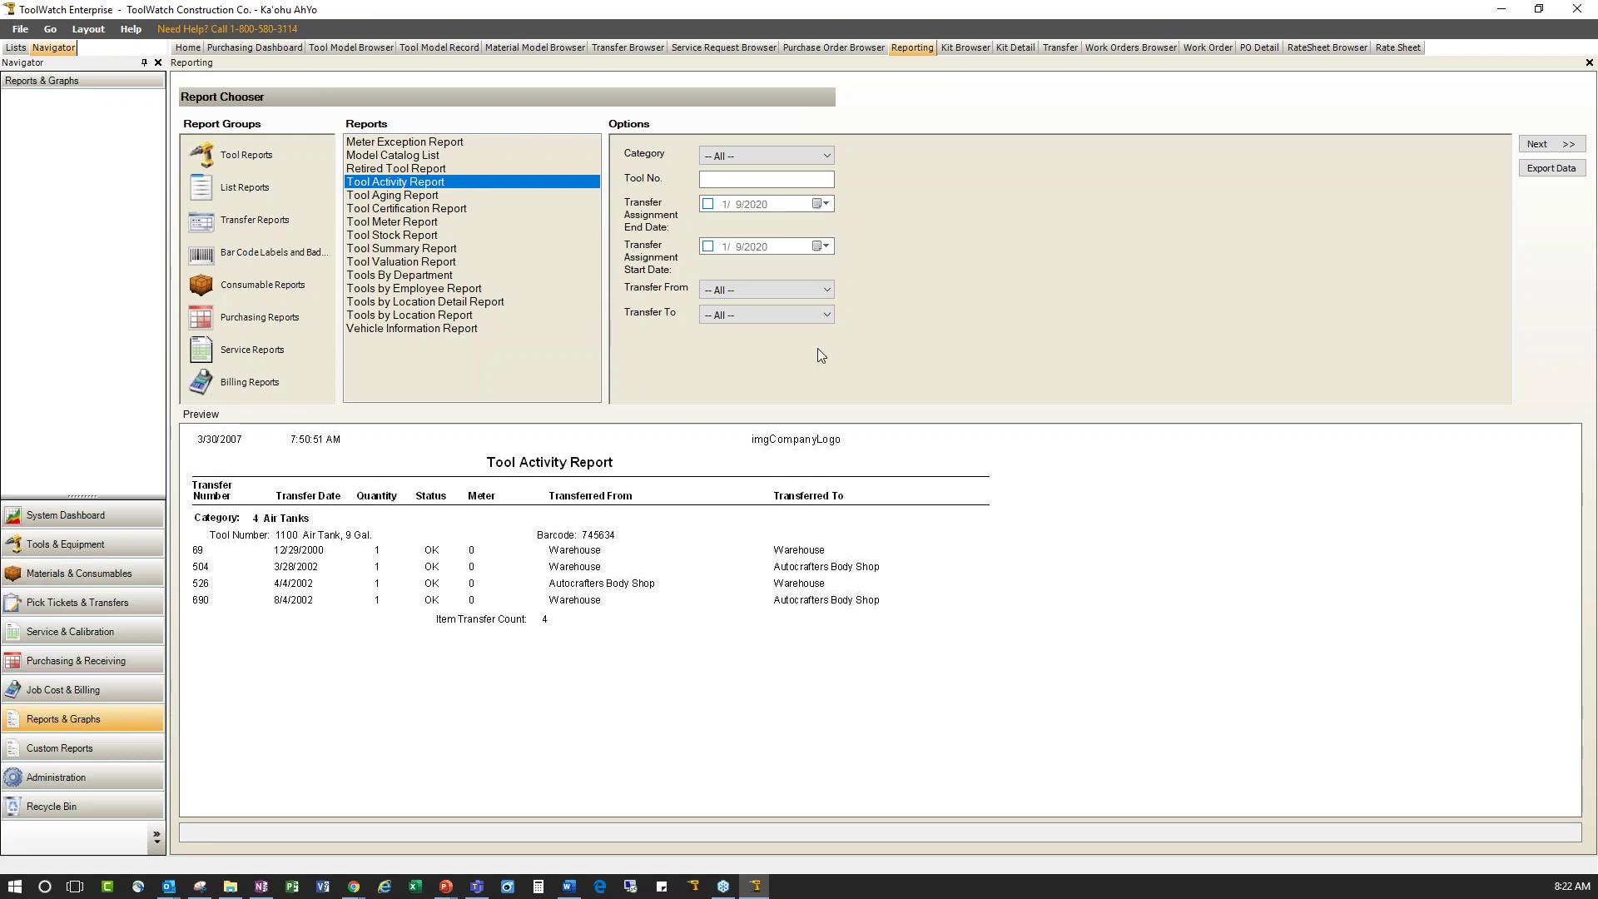
Leave the Category filter at all categories and preview the Tool Aging Report
{"action": "left_click", "coordinate": [821, 153]}
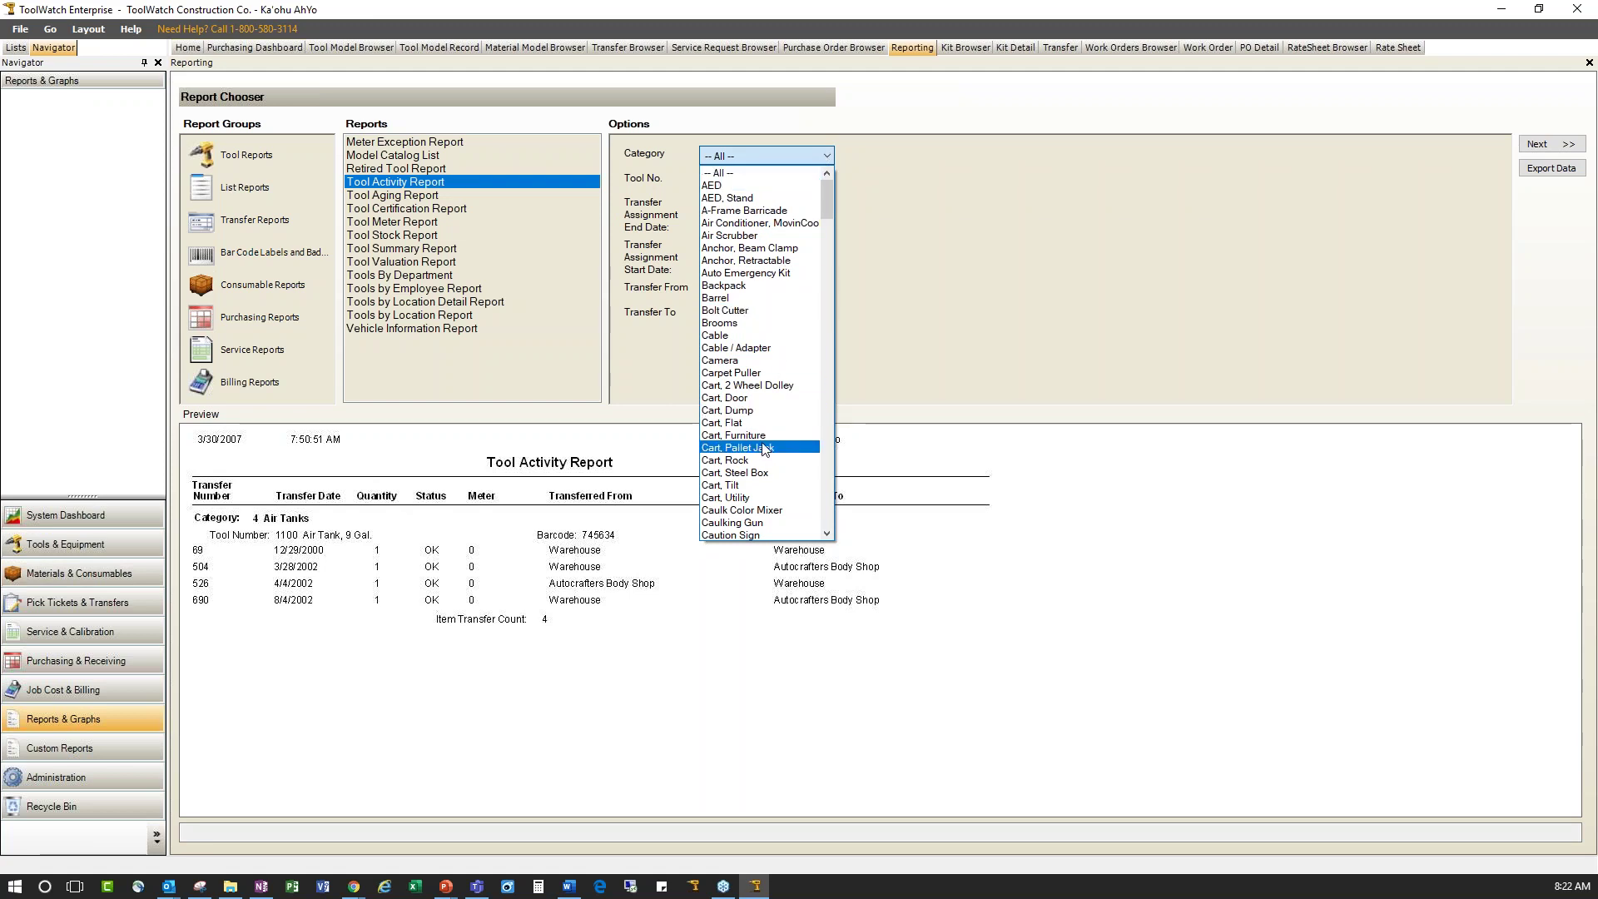
{"action": "left_click", "coordinate": [964, 333]}
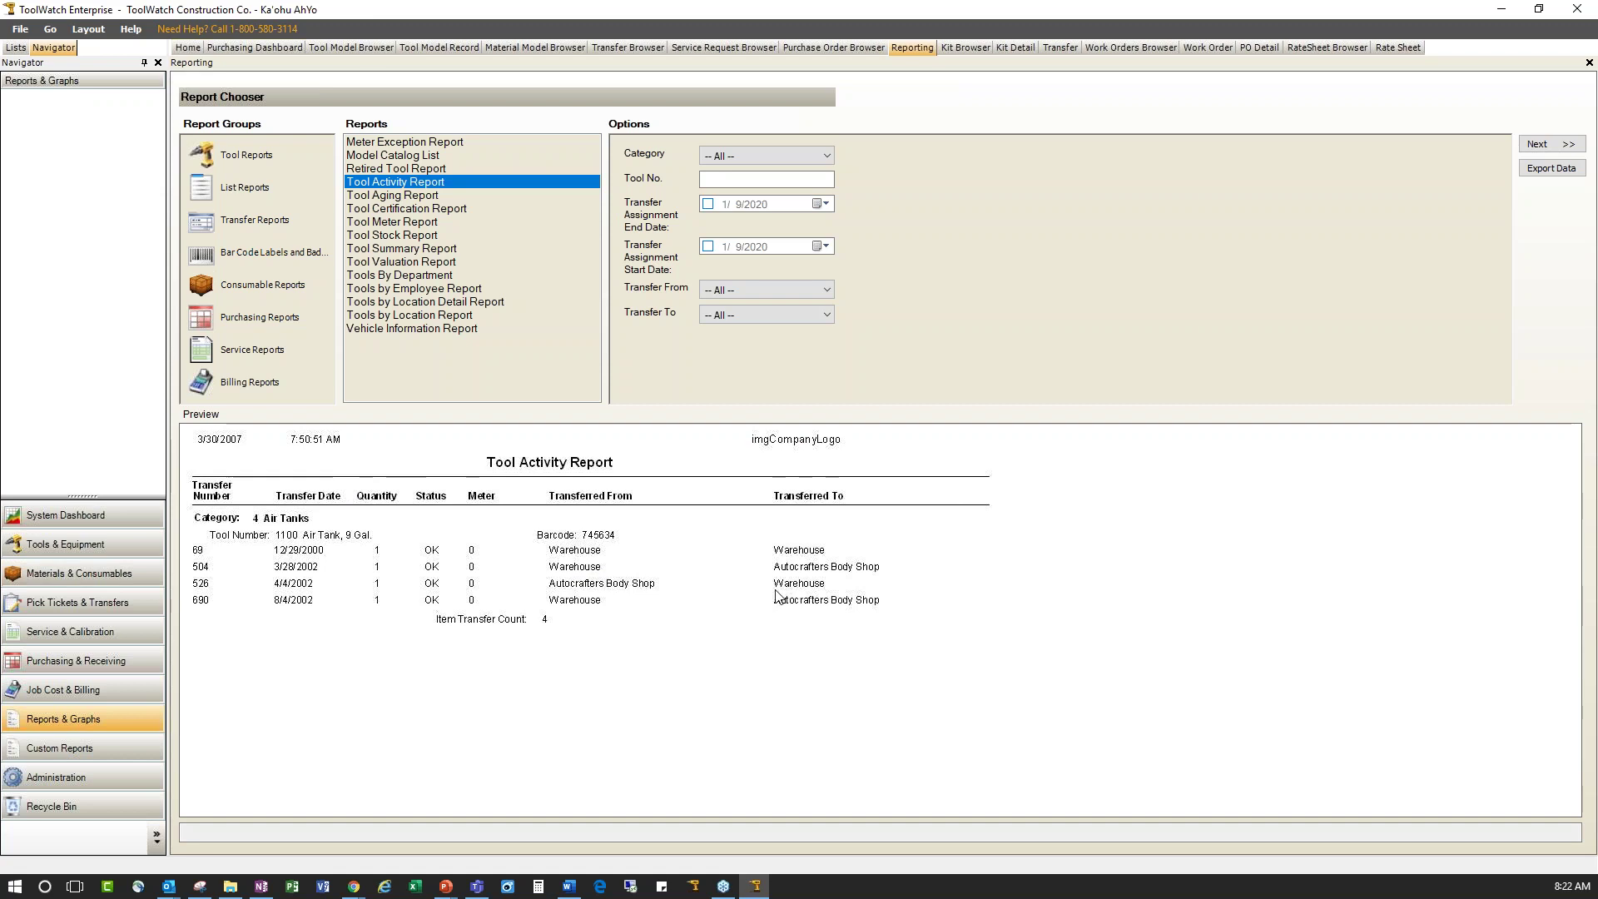
{"action": "left_click", "coordinate": [419, 197]}
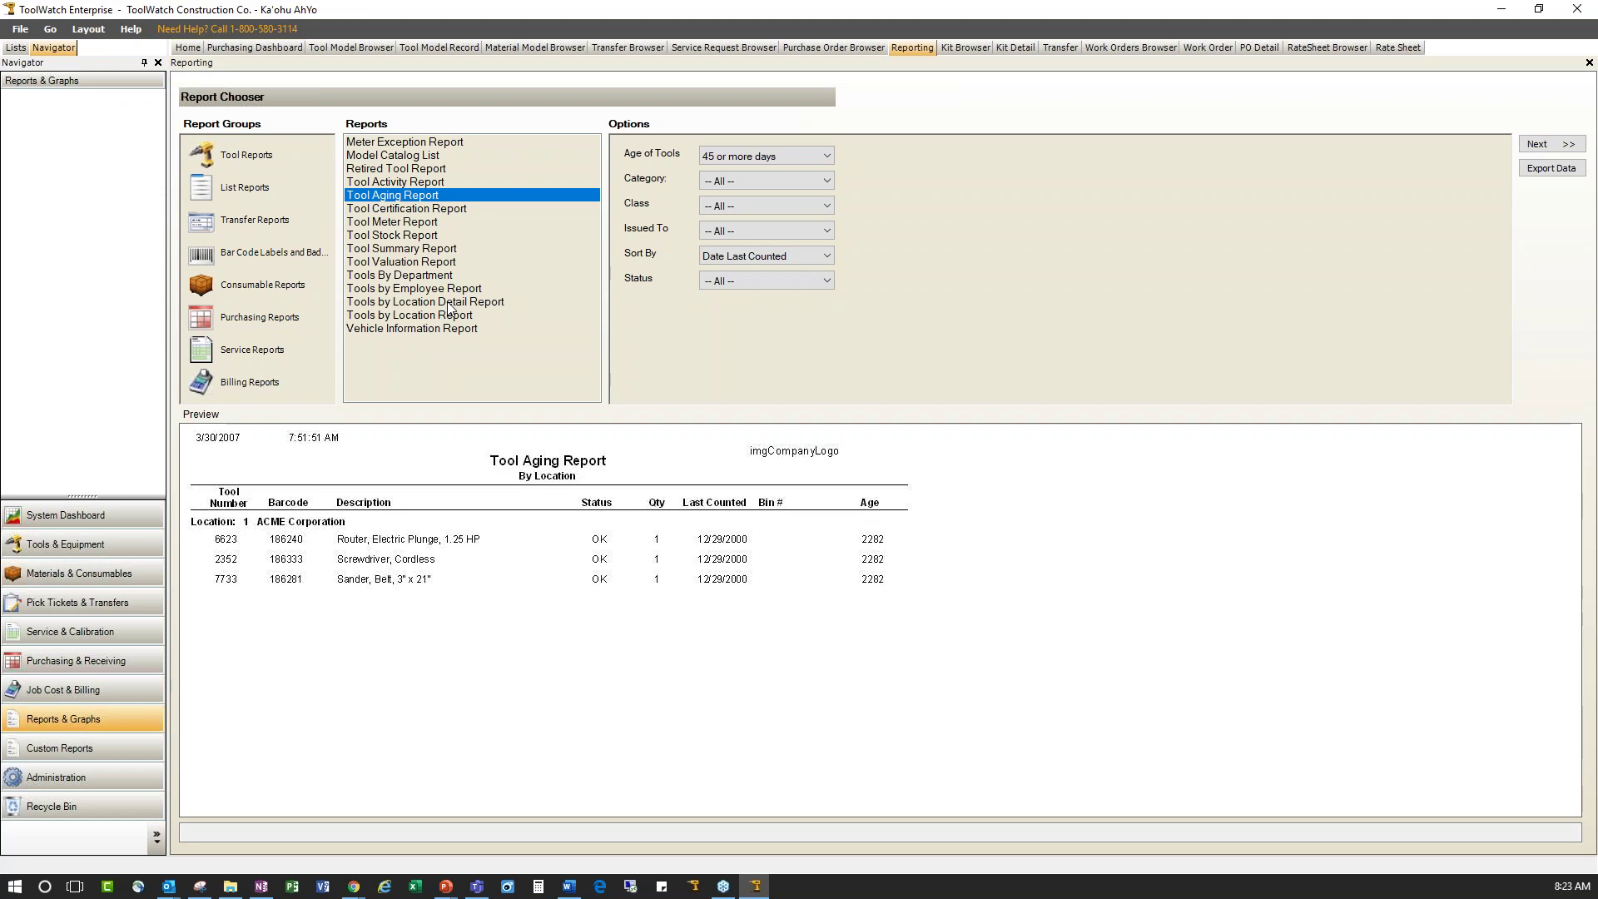
Preview the Tool Stock Report, then the Tool Certification Report listing two Makita Air Tanks
{"action": "left_click", "coordinate": [417, 232]}
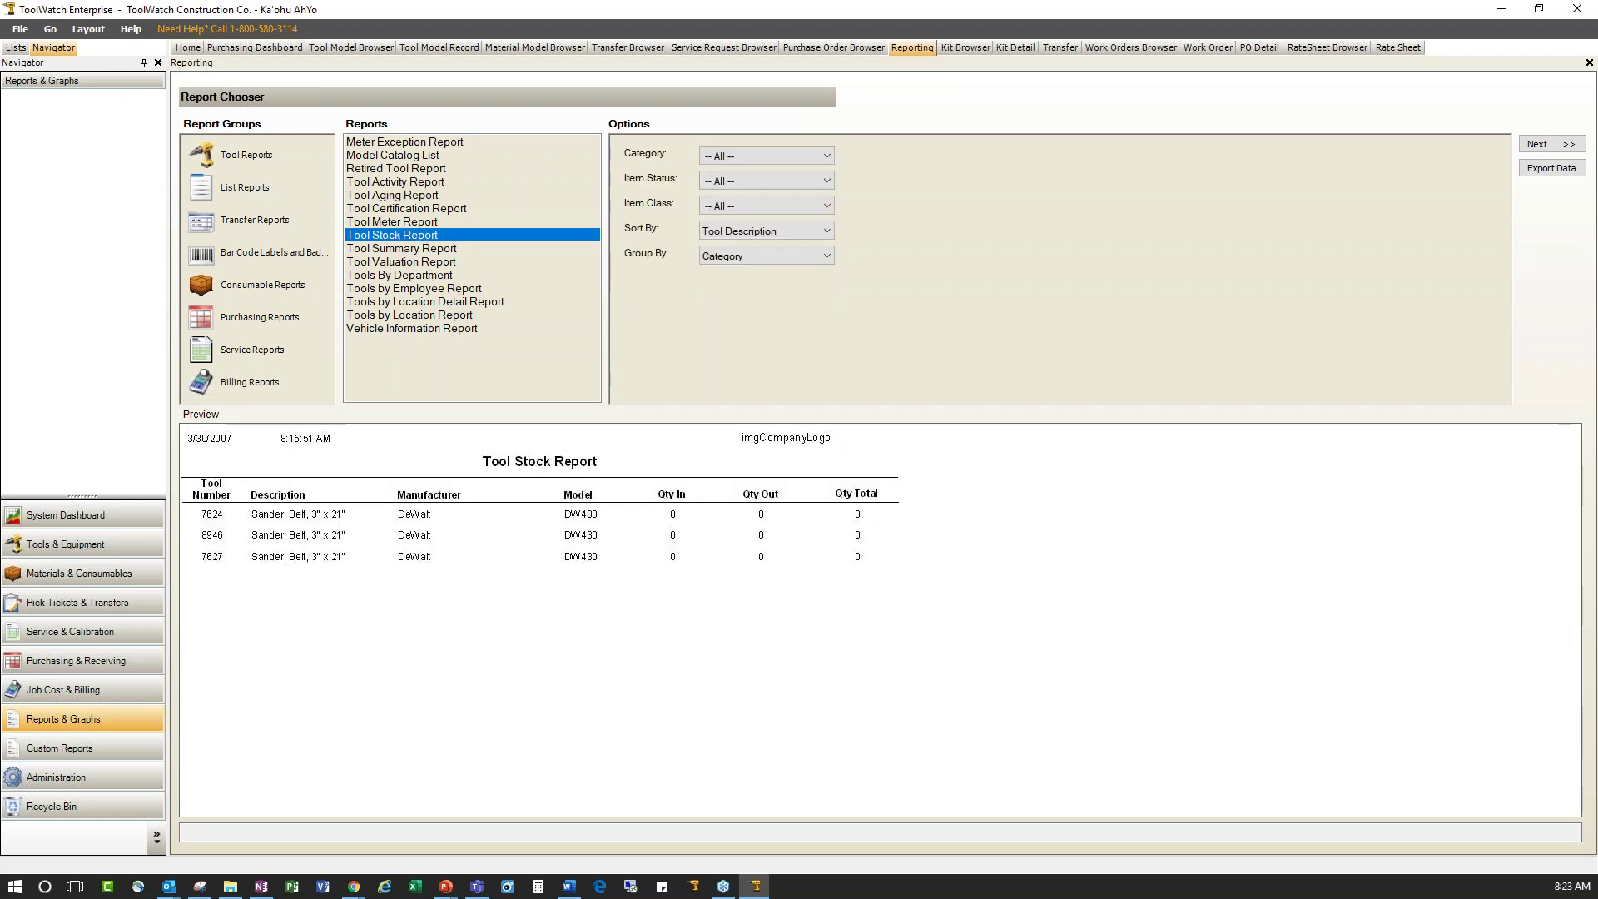
{"action": "left_click", "coordinate": [440, 208]}
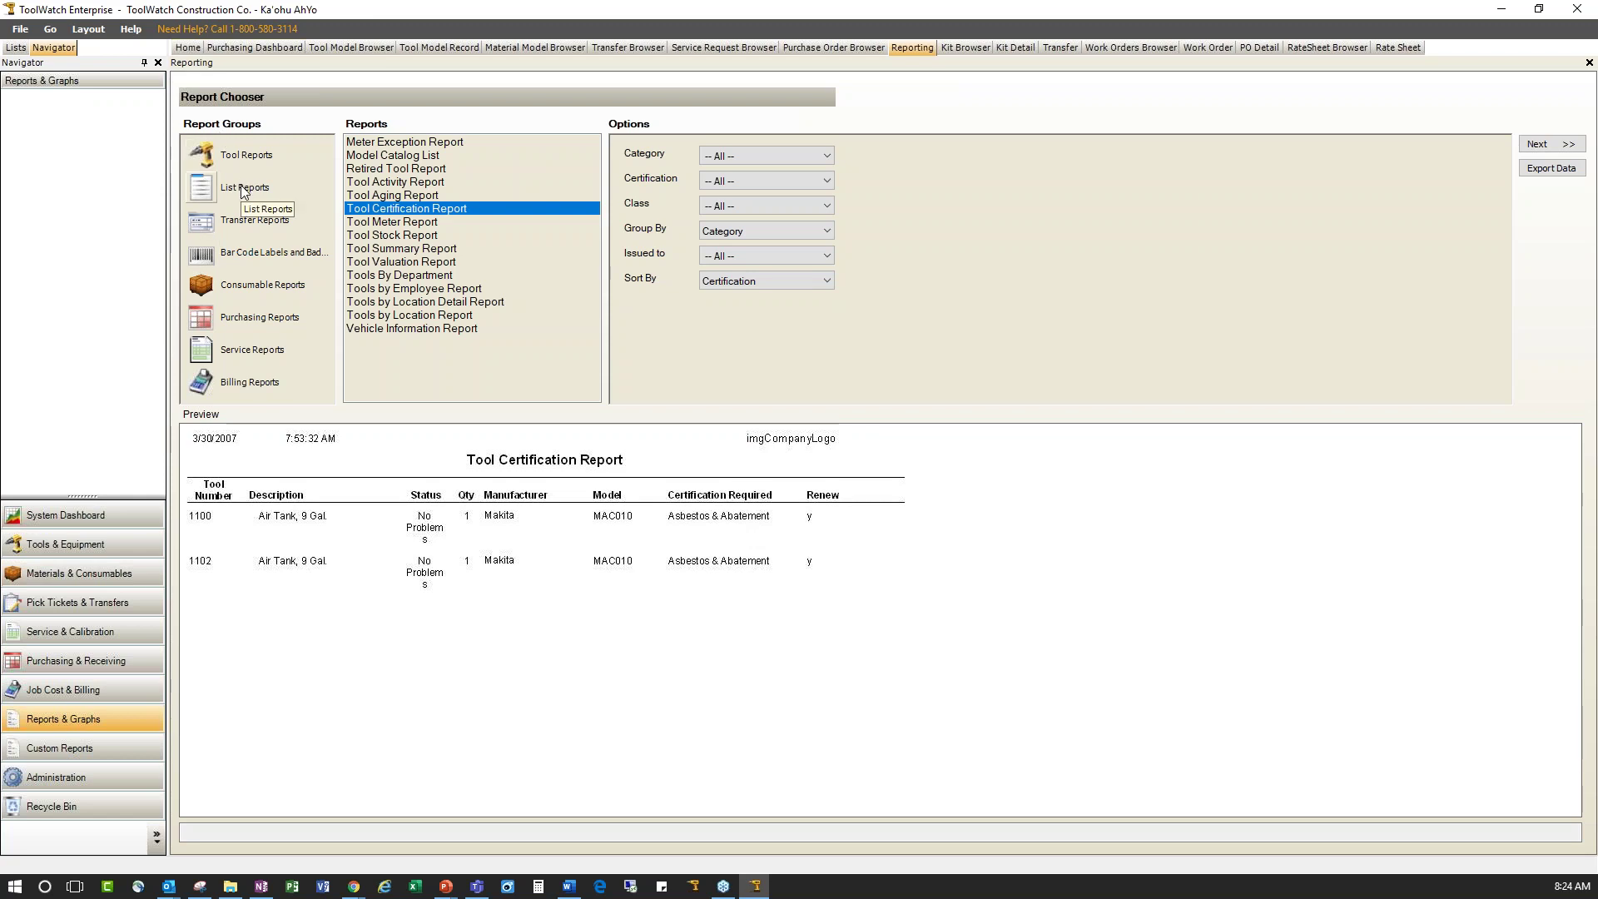
Browse List Reports' Employee Certification Report and the Service Reports, then return to the System Dashboard
{"action": "left_click", "coordinate": [204, 190]}
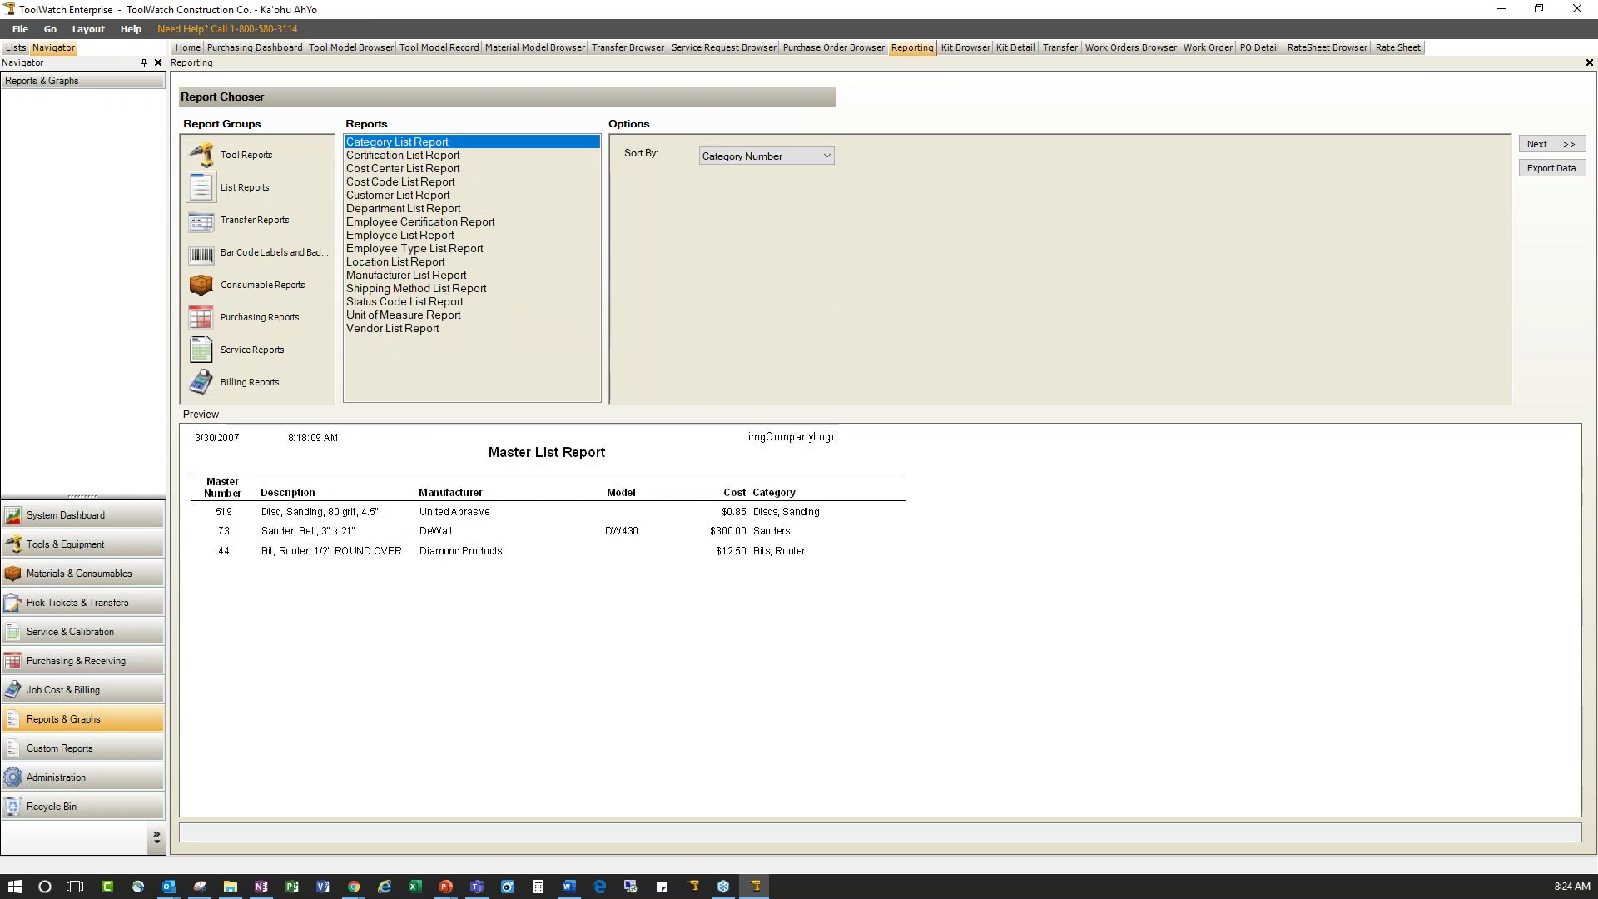
{"action": "left_click", "coordinate": [424, 222]}
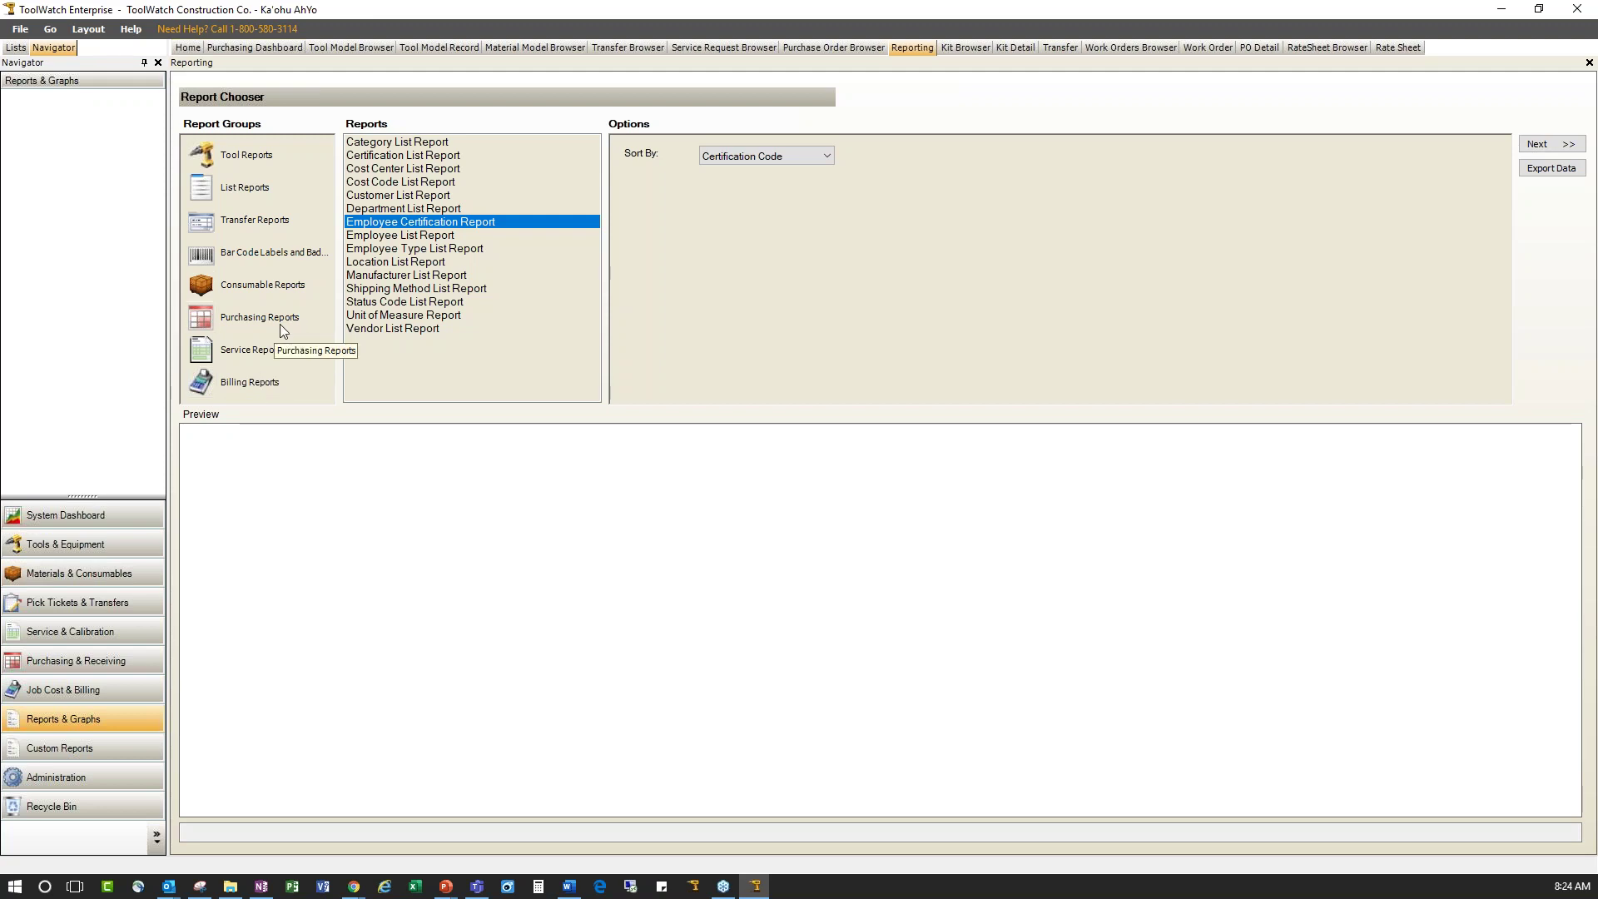
{"action": "left_click", "coordinate": [256, 349]}
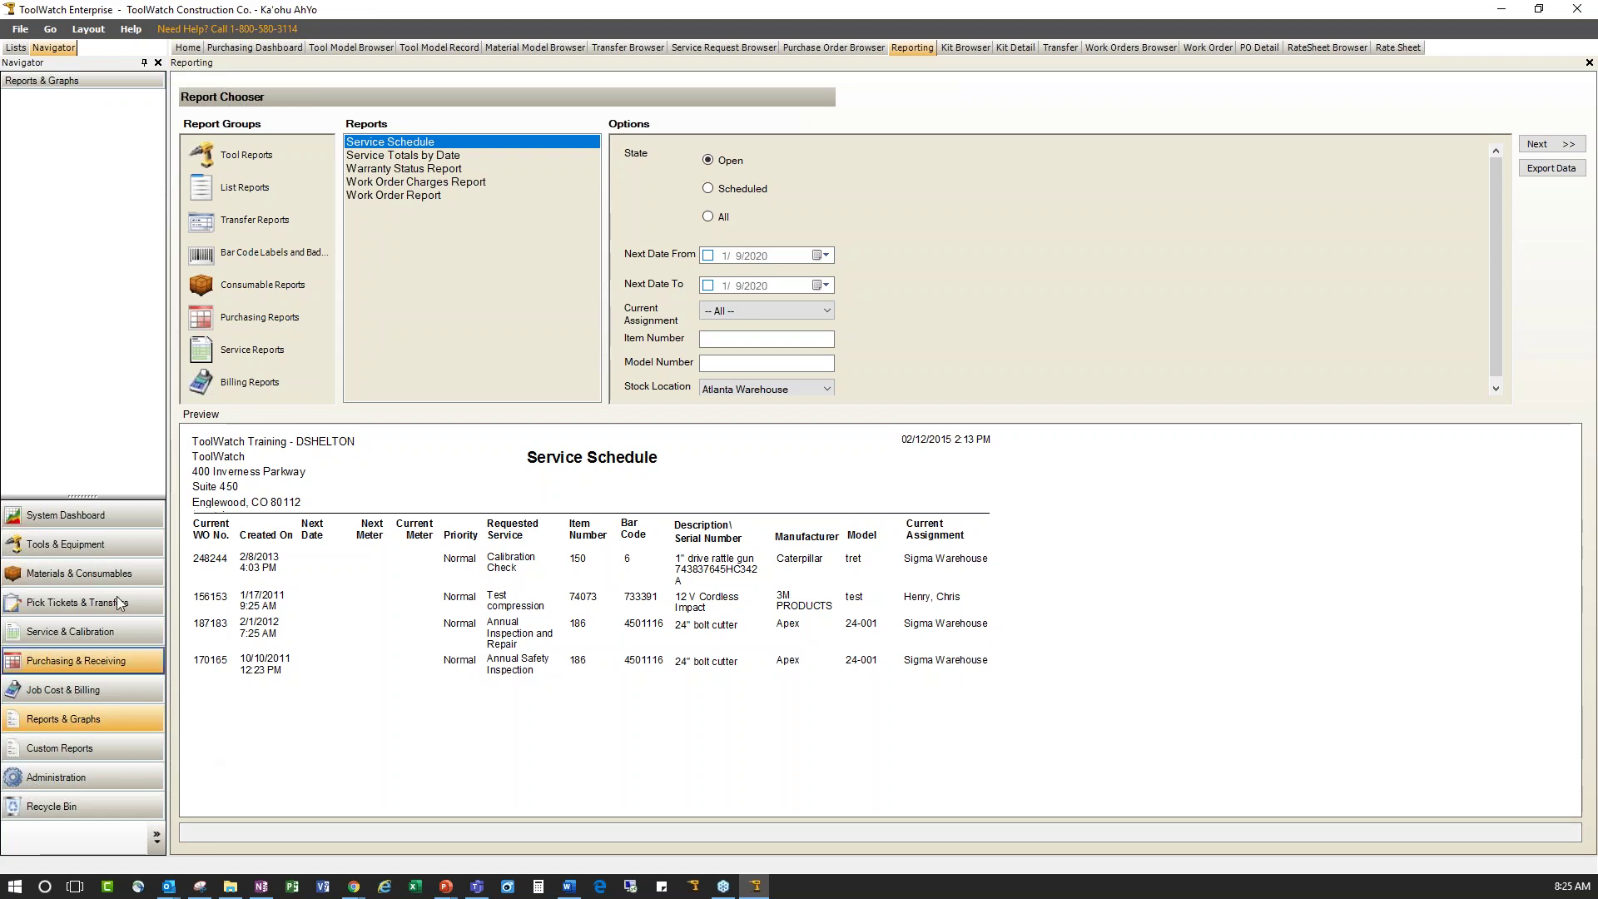
{"action": "left_click", "coordinate": [87, 516]}
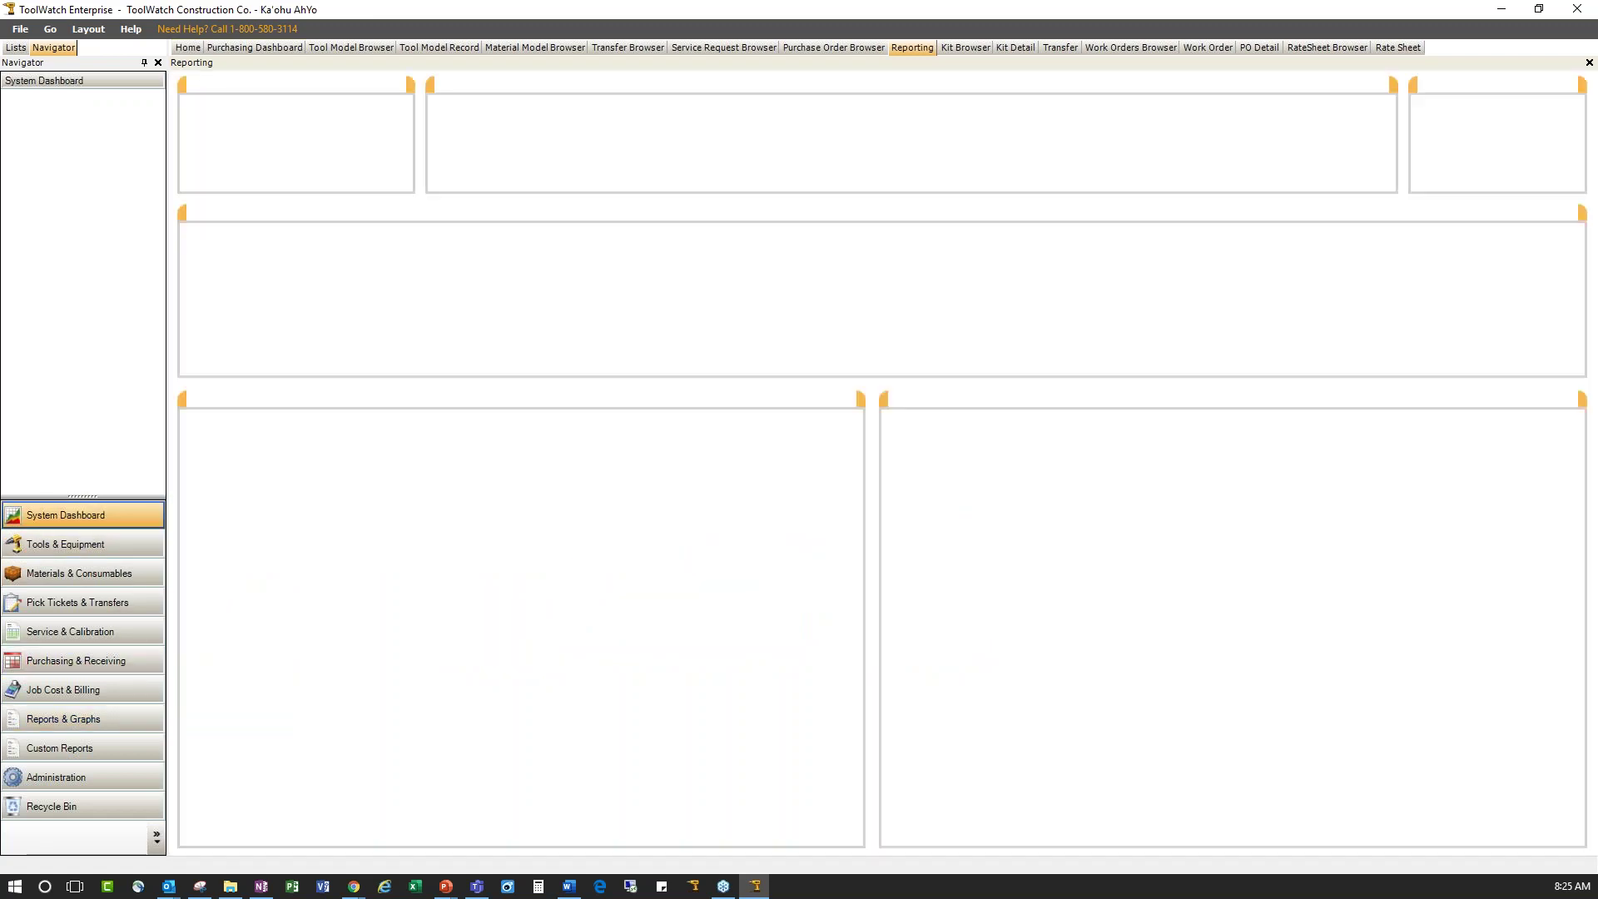